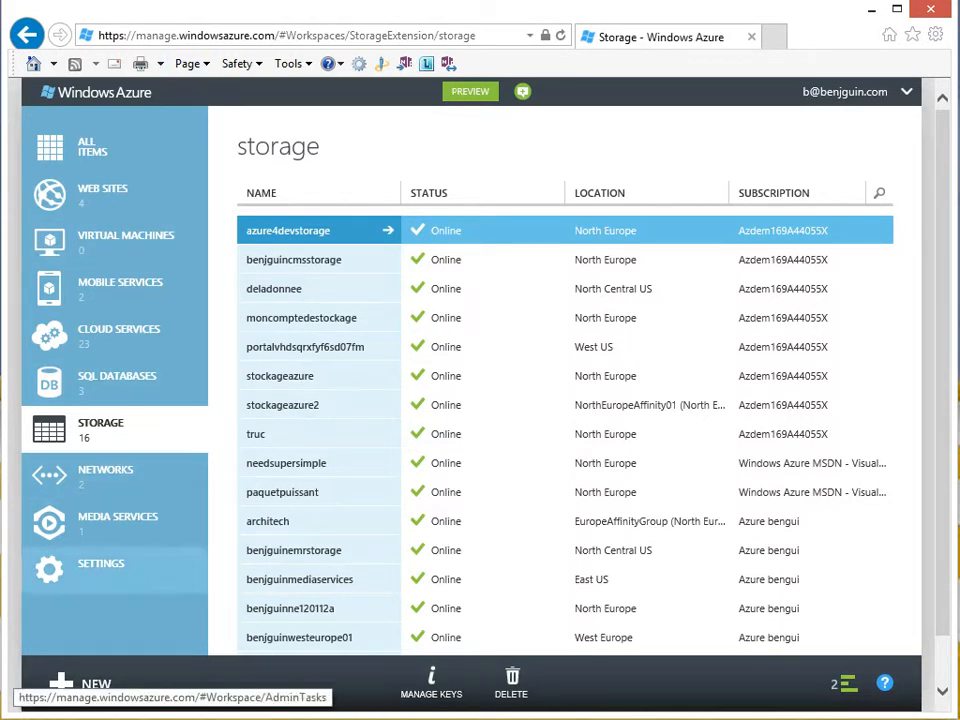
Step: Quick-create a storage account with the URL stockageenligne in the North Europe region
{"action": "left_click", "coordinate": [85, 683]}
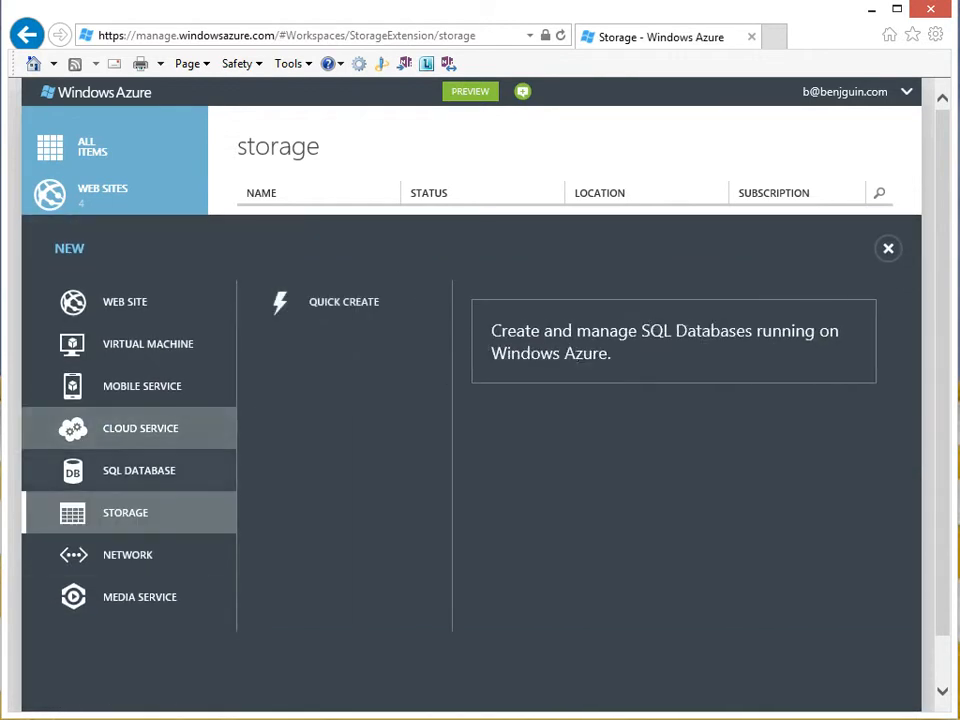
{"action": "left_click", "coordinate": [343, 301]}
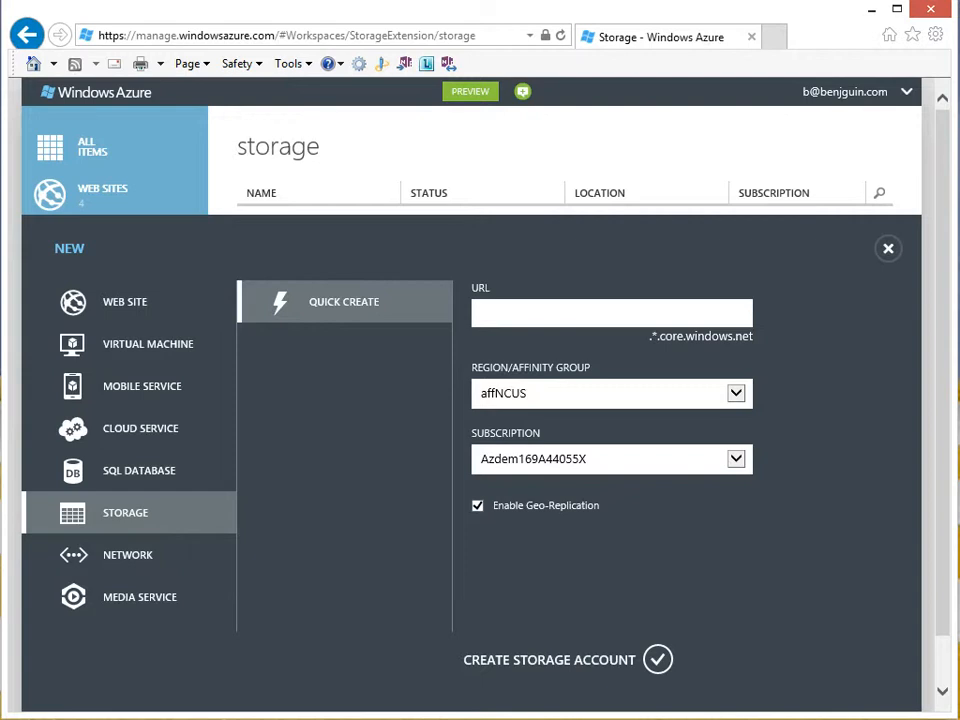
{"action": "type", "text": "stockageenligne"}
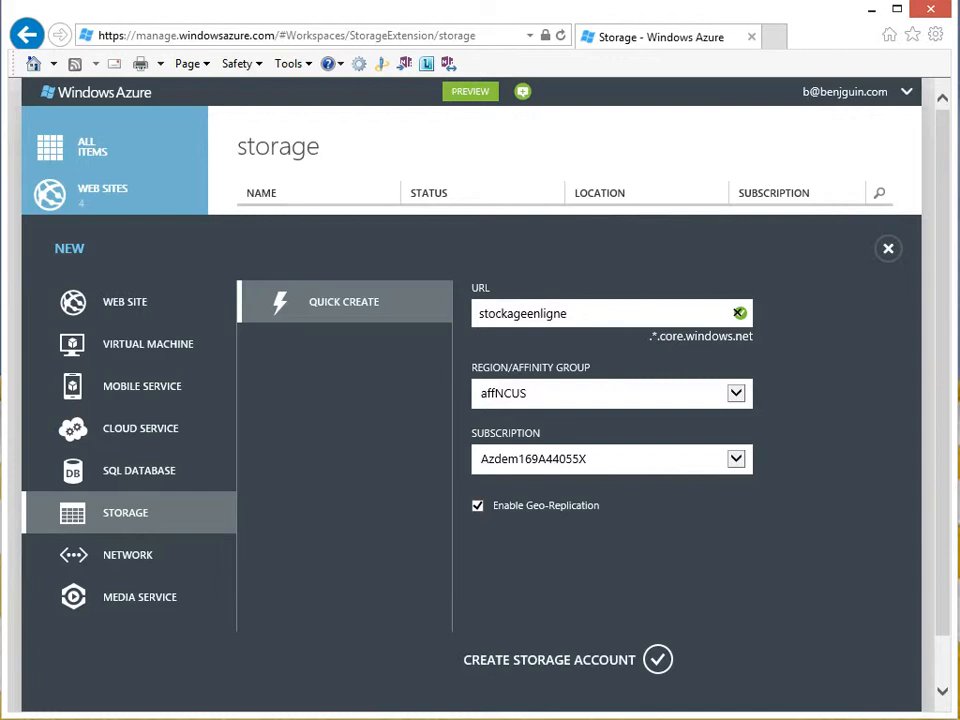
{"action": "left_click", "coordinate": [736, 393]}
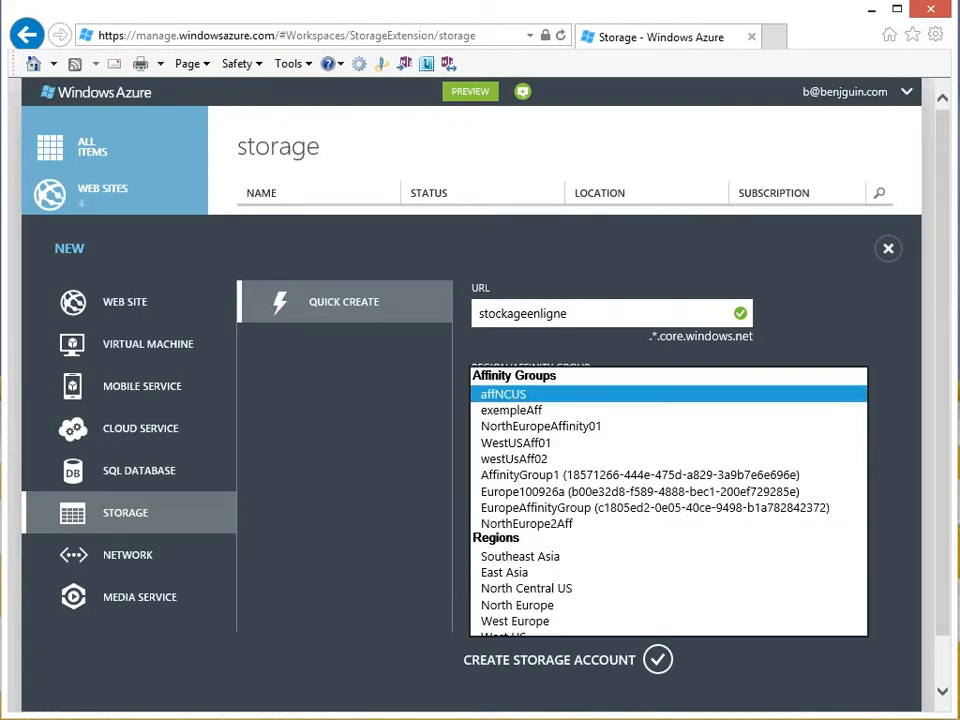
{"action": "left_click", "coordinate": [517, 605]}
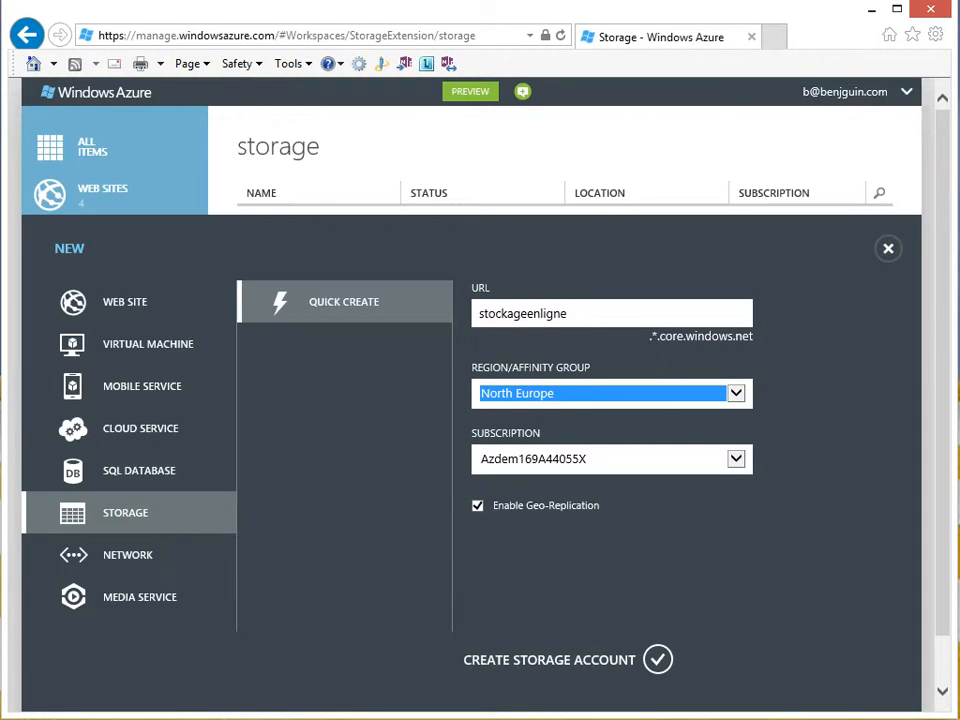
{"action": "left_click", "coordinate": [736, 393]}
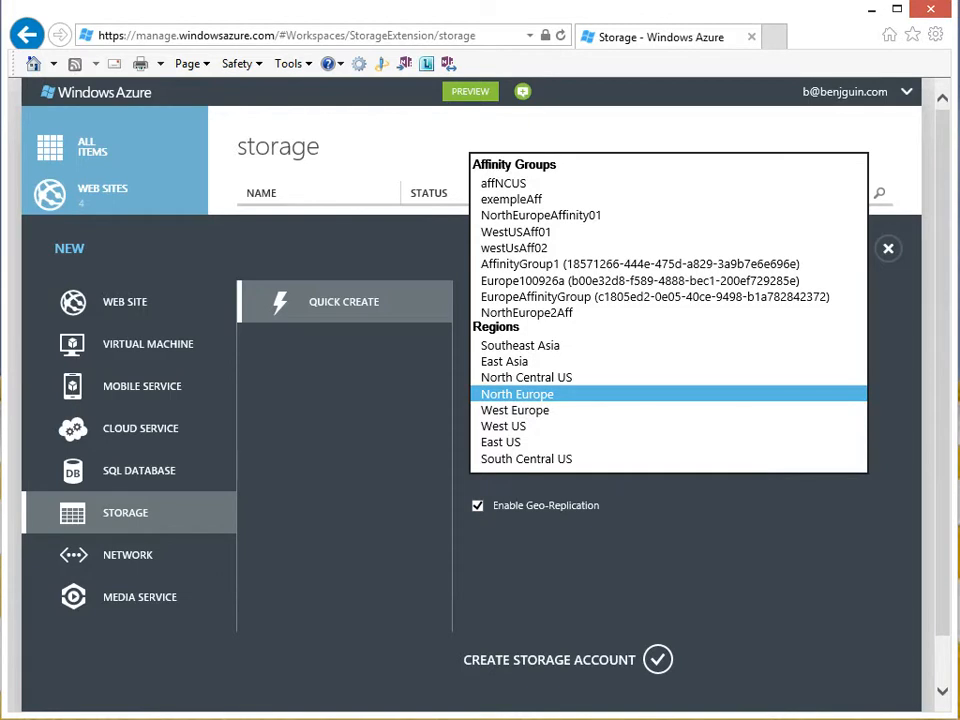
{"action": "left_click", "coordinate": [517, 394]}
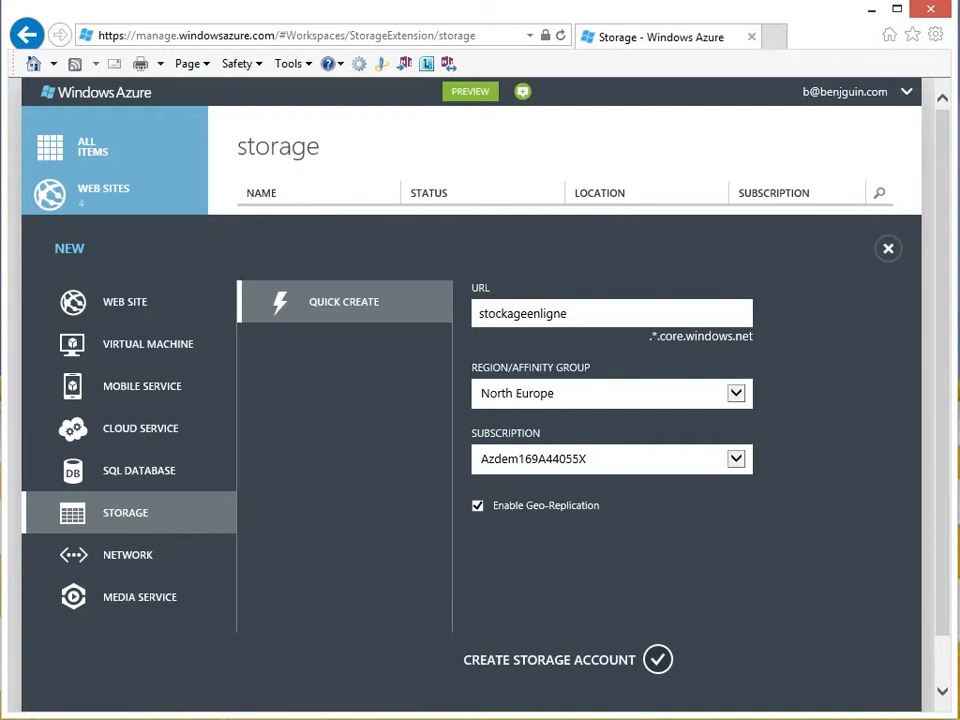
{"action": "left_click", "coordinate": [657, 659]}
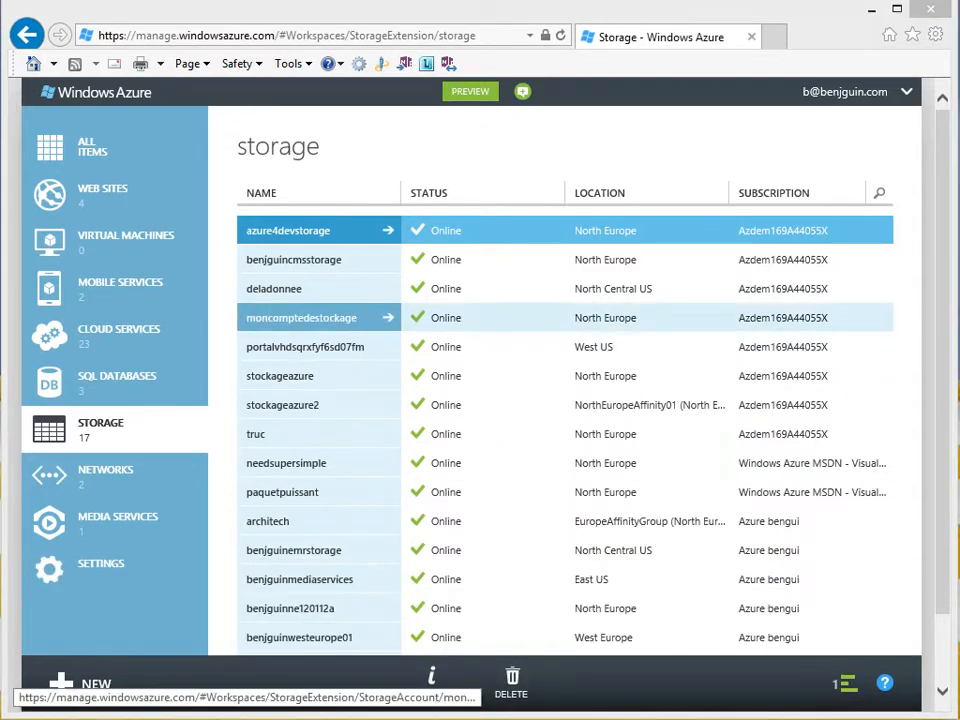
Step: Open the moncomptedestockage storage account in the portal, and start adding a Windows Azure account in CloudXplorer
{"action": "left_click", "coordinate": [387, 317]}
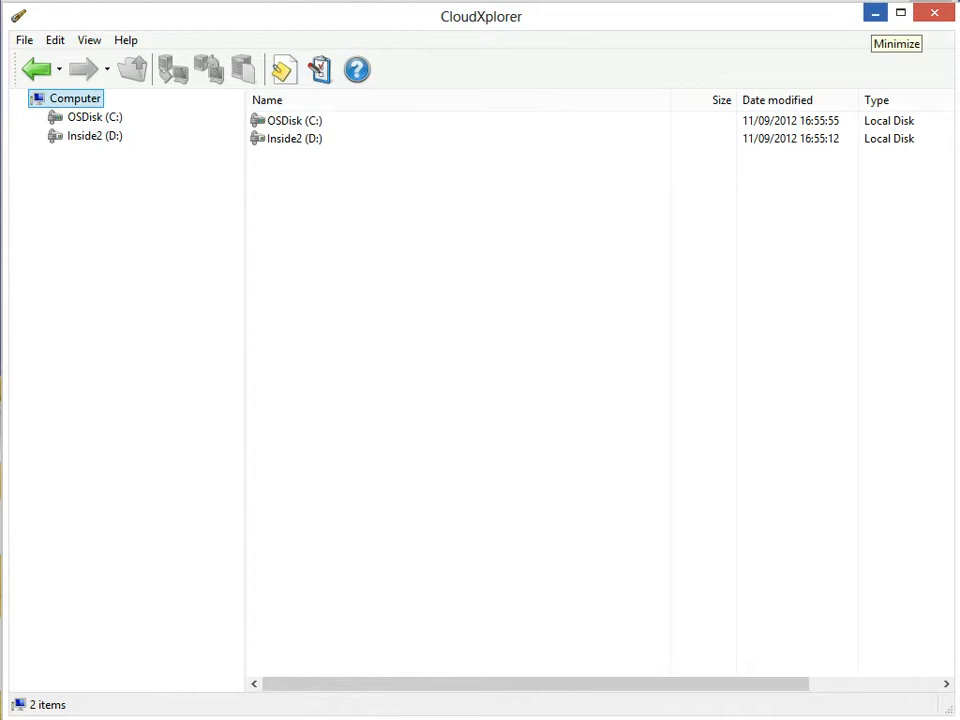
{"action": "left_click", "coordinate": [24, 40]}
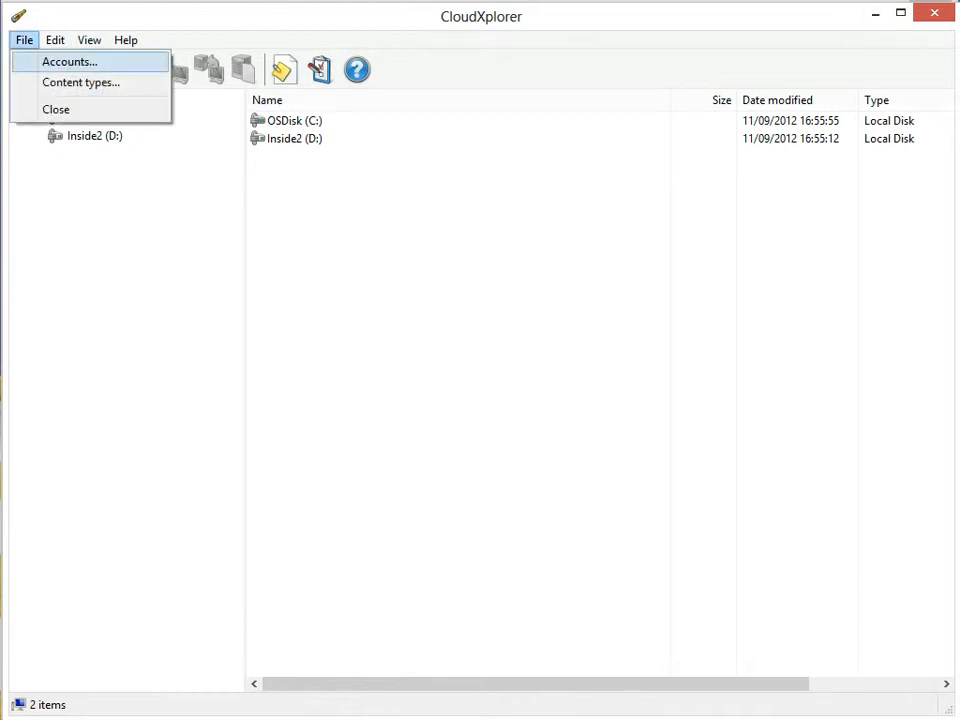
{"action": "left_click", "coordinate": [69, 61]}
{"action": "left_click", "coordinate": [556, 432]}
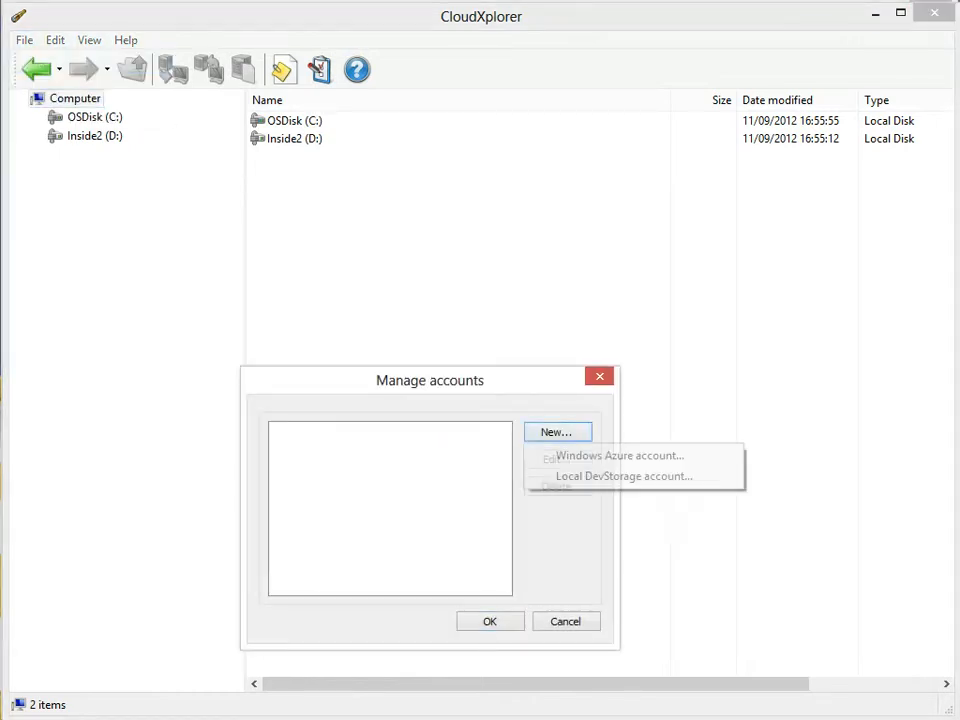
{"action": "left_click", "coordinate": [632, 454]}
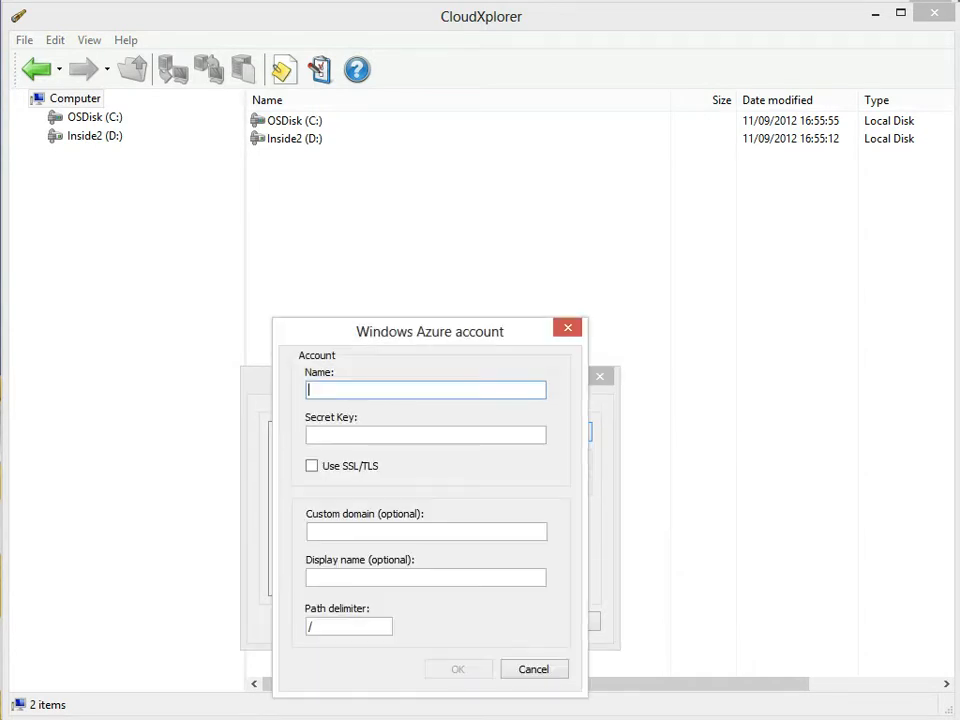
Step: Copy the storage account name moncomptedestockage from the portal's access key details into the new CloudXplorer account's name
{"action": "key", "text": "alt+Tab"}
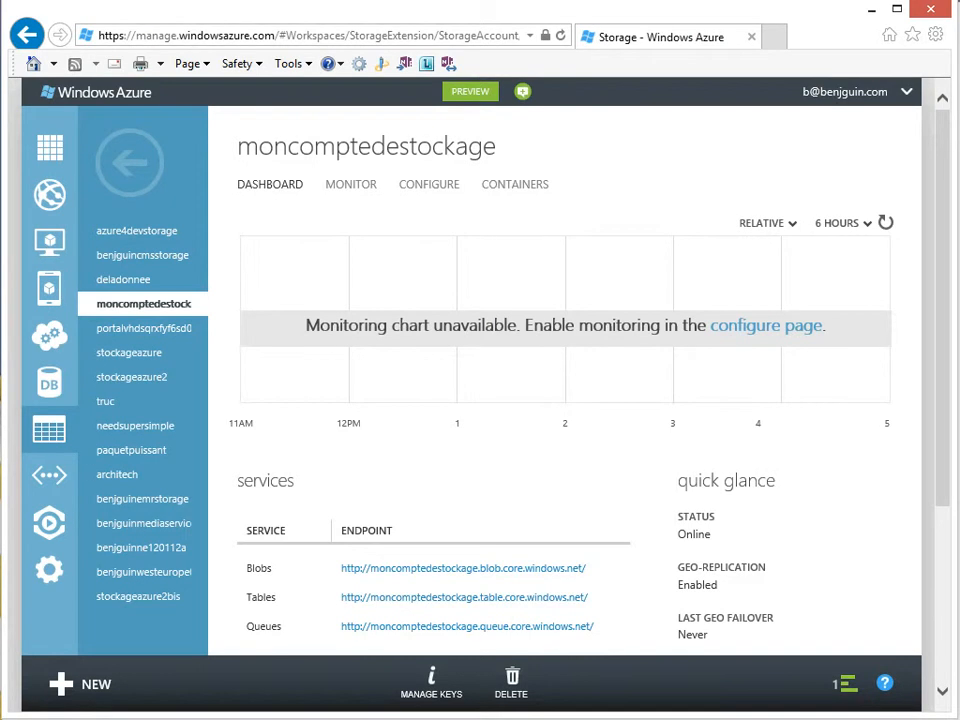
{"action": "left_click", "coordinate": [431, 684]}
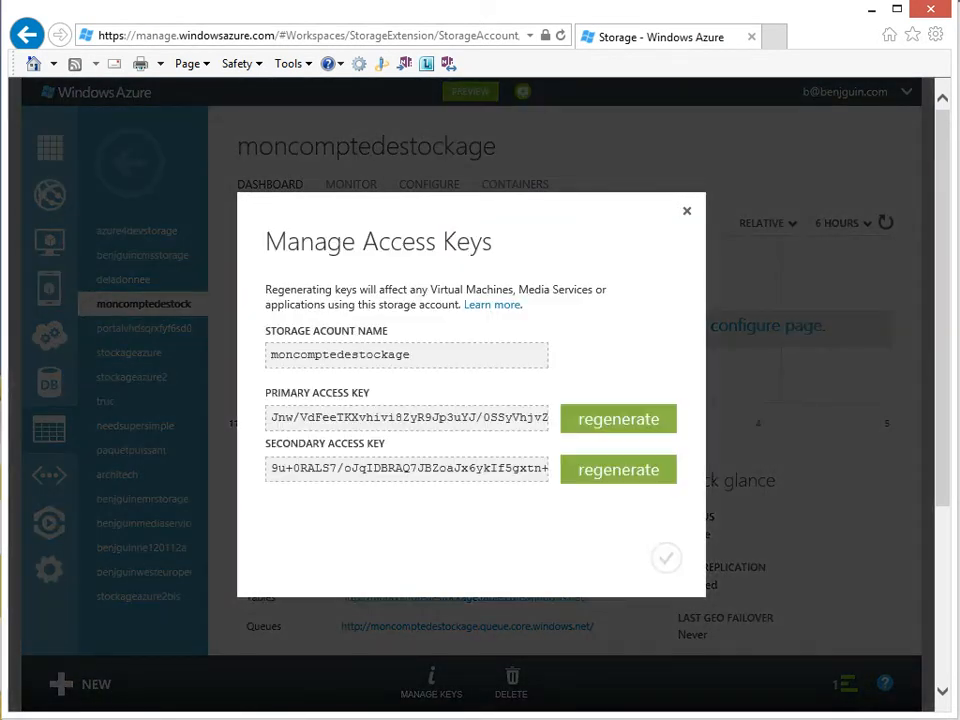
{"action": "left_click", "coordinate": [340, 355]}
{"action": "key", "text": "ctrl+c"}
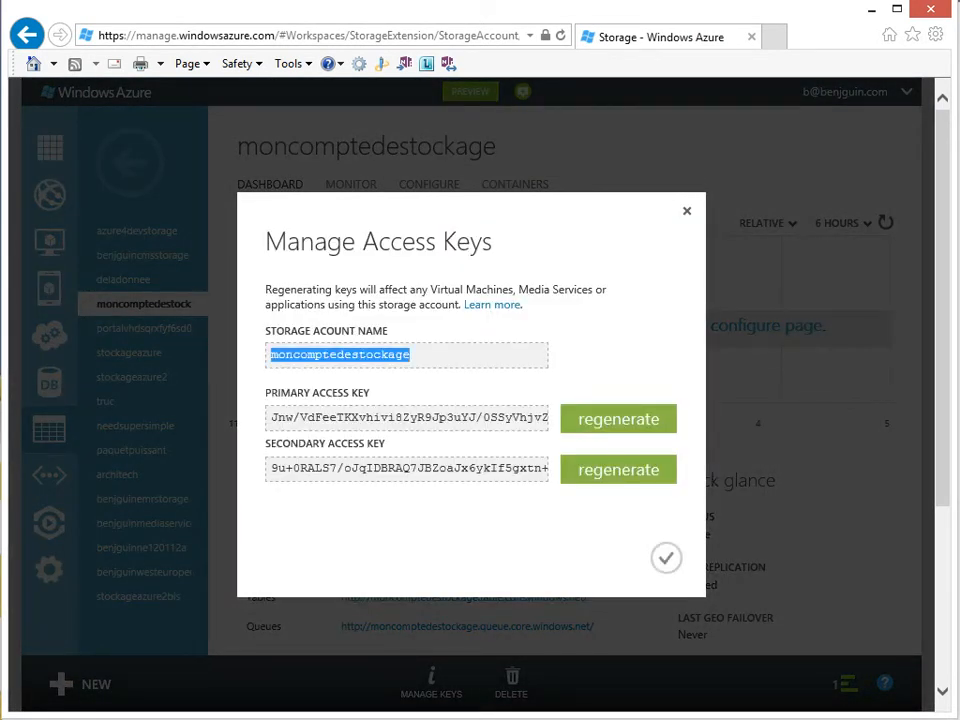
{"action": "key", "text": "alt+Tab"}
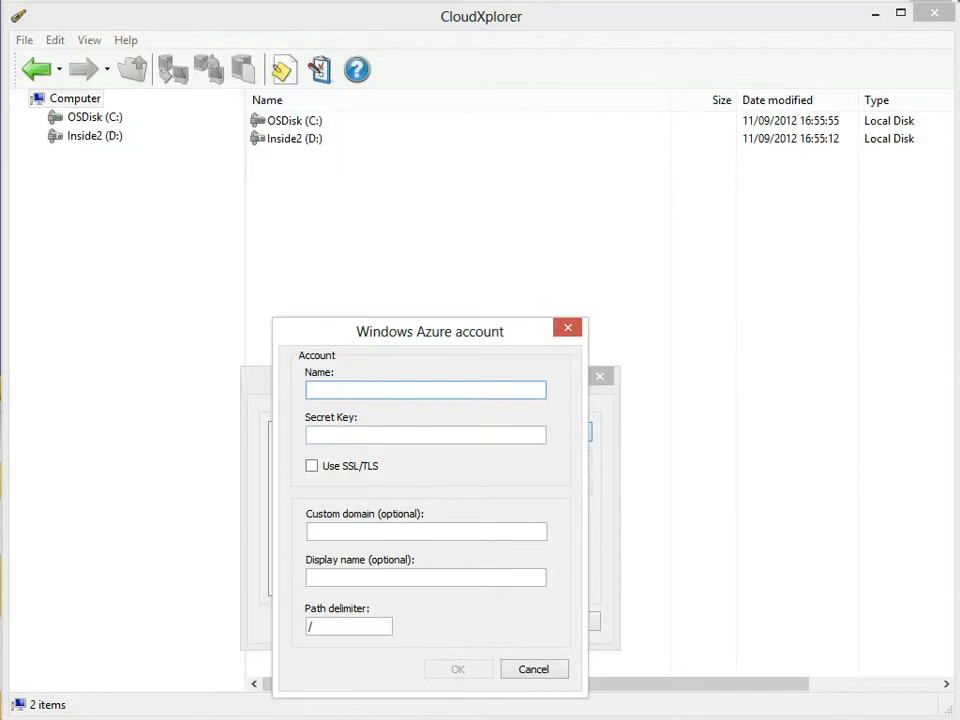
{"action": "key", "text": "ctrl+v"}
{"action": "key", "text": "Tab"}
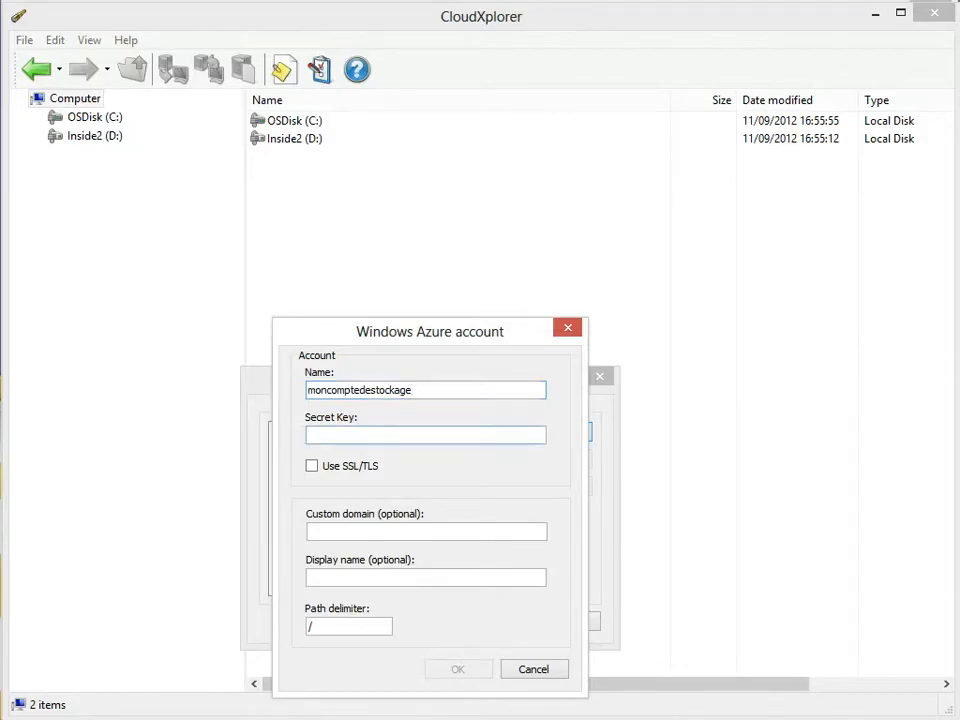
Step: Copy the primary access key from the portal into the CloudXplorer account's Secret Key field and save the account with SSL/TLS enabled
{"action": "key", "text": "alt+Tab"}
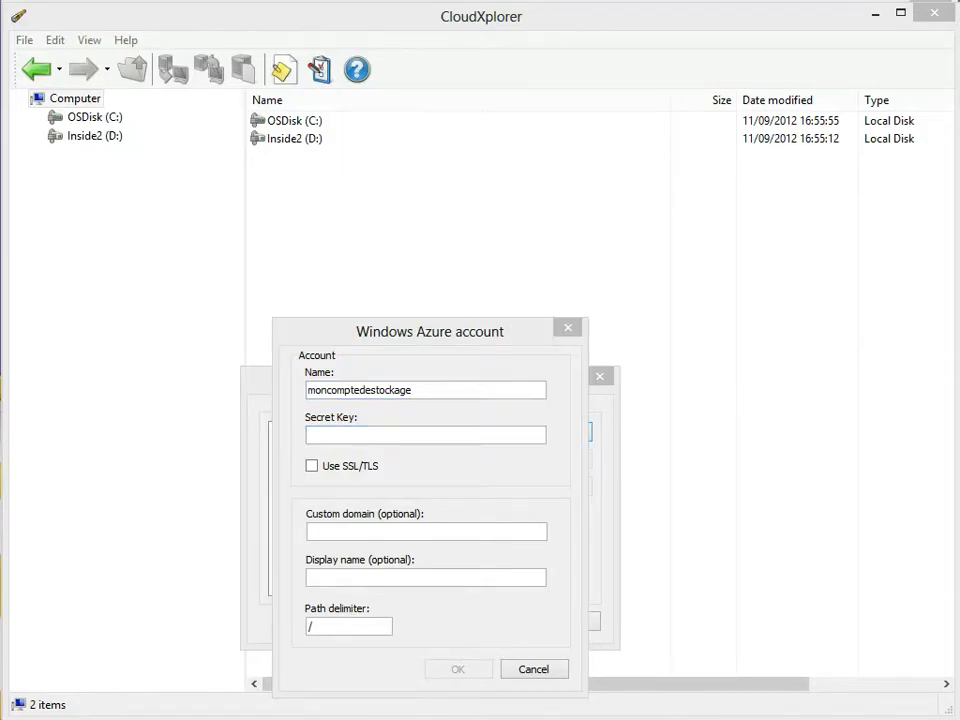
{"action": "key", "text": "Tab"}
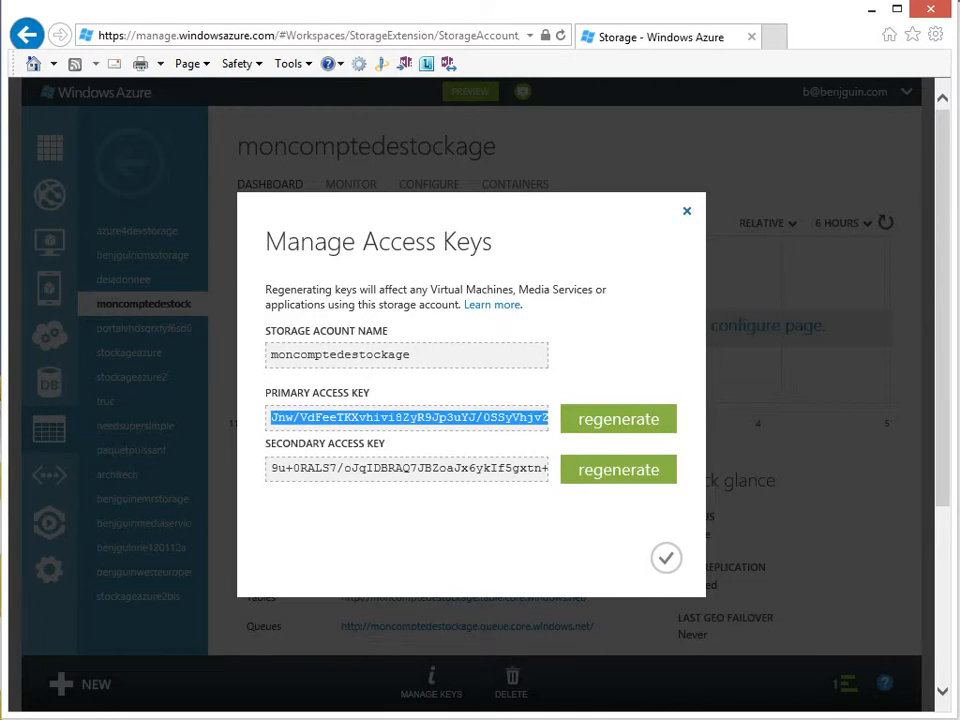
{"action": "key", "text": "Escape"}
{"action": "key", "text": "alt+Tab"}
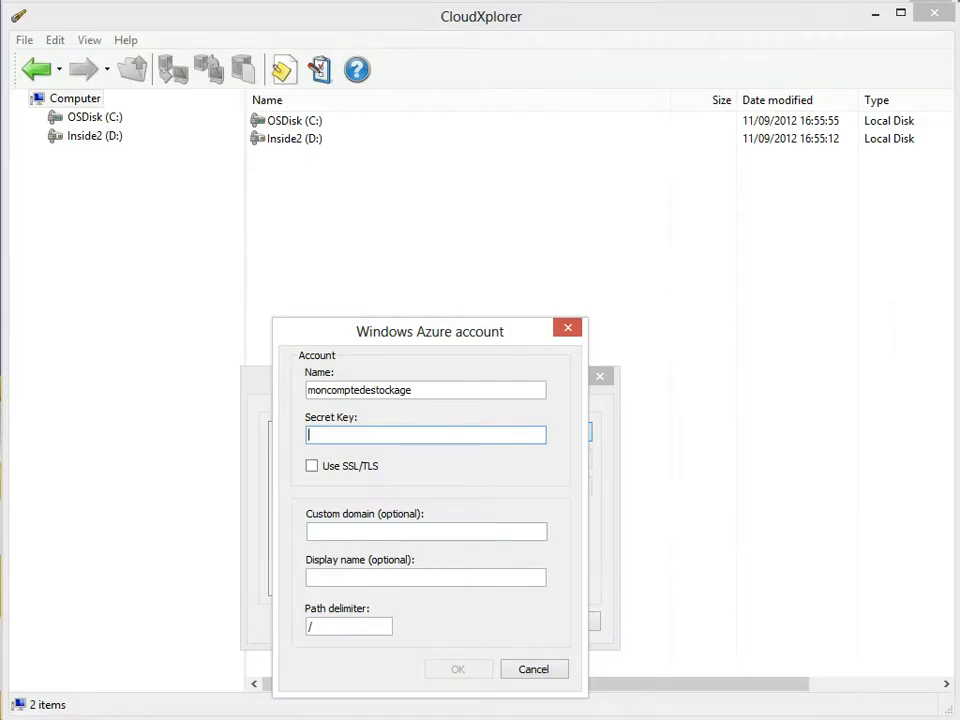
{"action": "key", "text": "ctrl+v"}
{"action": "left_click", "coordinate": [312, 466]}
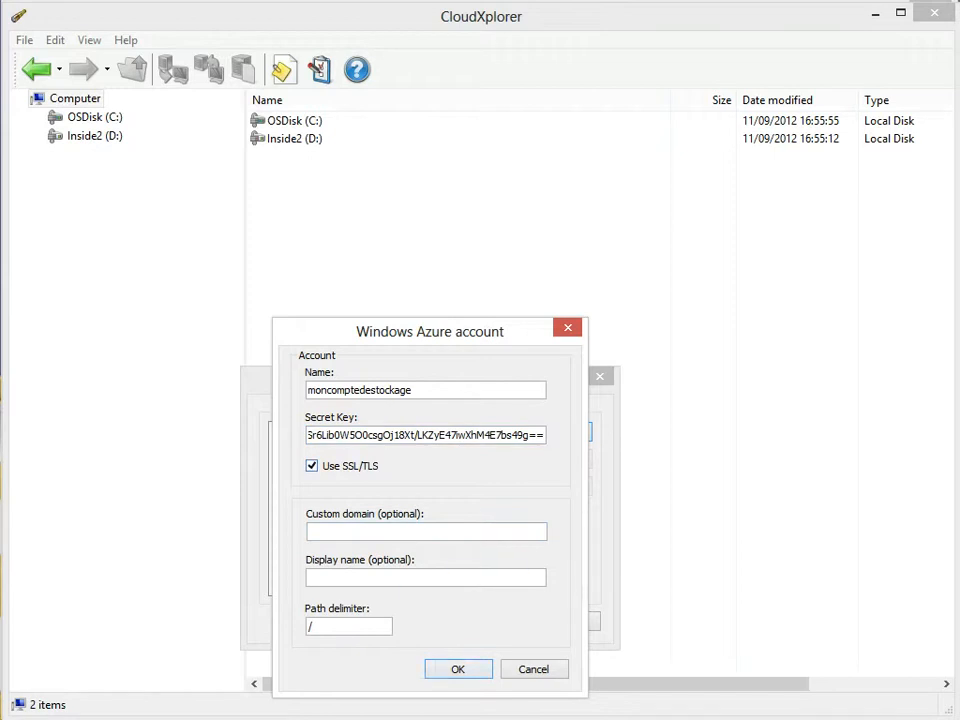
{"action": "key", "text": "Return"}
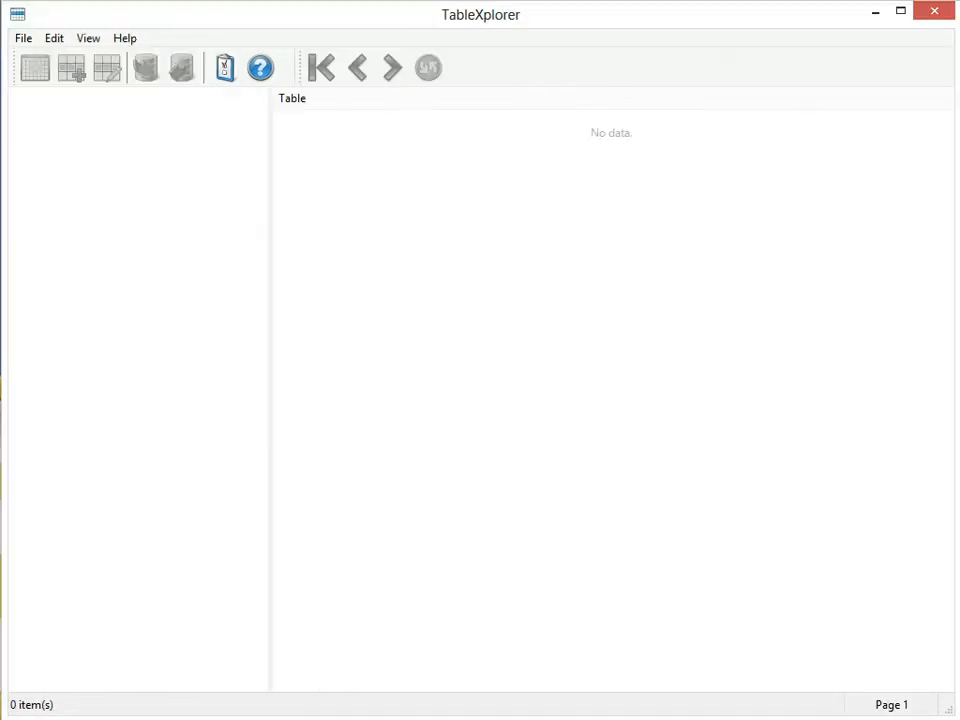
Step: In TableXplorer, add the account moncomptedestockage with the access key pasted as its Secret Key and SSL/TLS enabled
{"action": "left_click", "coordinate": [23, 38]}
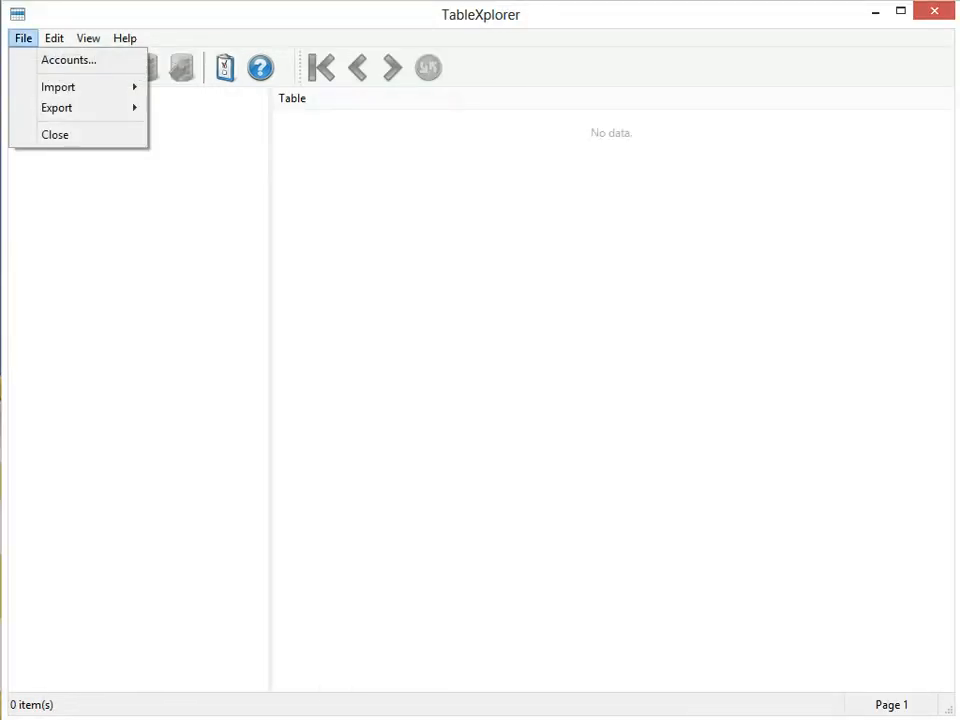
{"action": "left_click", "coordinate": [68, 60]}
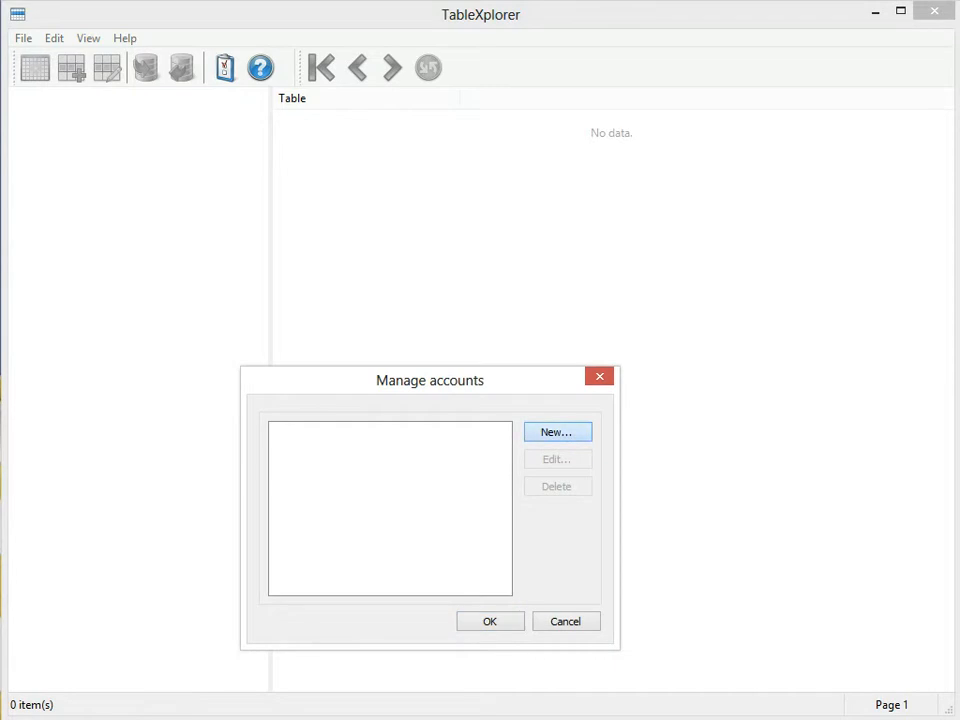
{"action": "left_click", "coordinate": [556, 431]}
{"action": "left_click", "coordinate": [610, 454]}
{"action": "type", "text": "moncomptedestockage"}
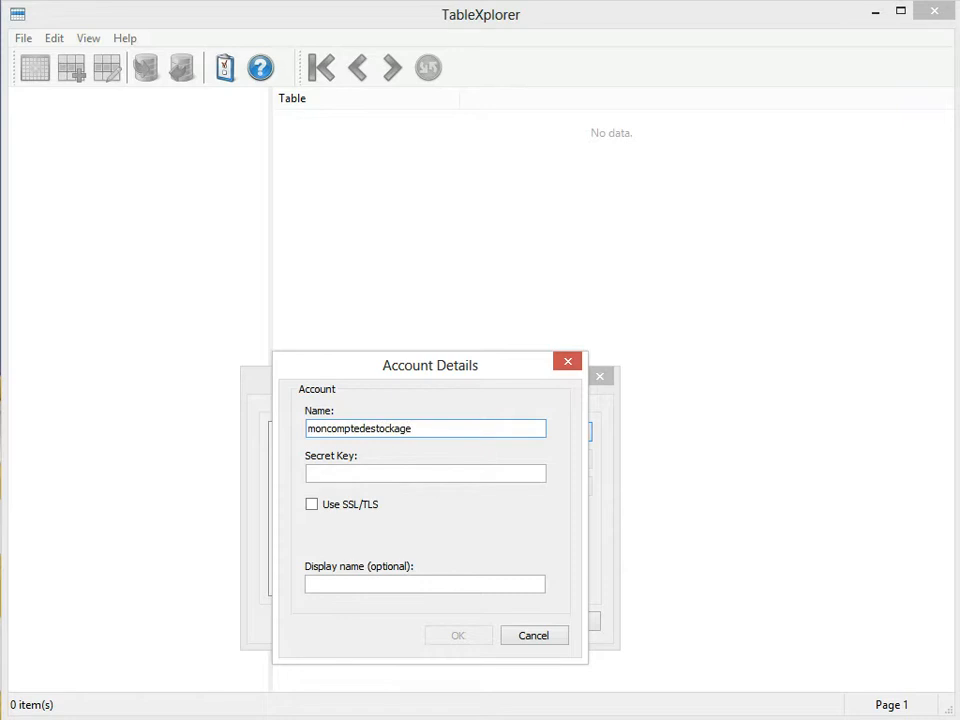
{"action": "key", "text": "Tab"}
{"action": "key", "text": "ctrl+v"}
{"action": "left_click", "coordinate": [312, 504]}
{"action": "left_click", "coordinate": [458, 636]}
{"action": "left_click", "coordinate": [490, 621]}
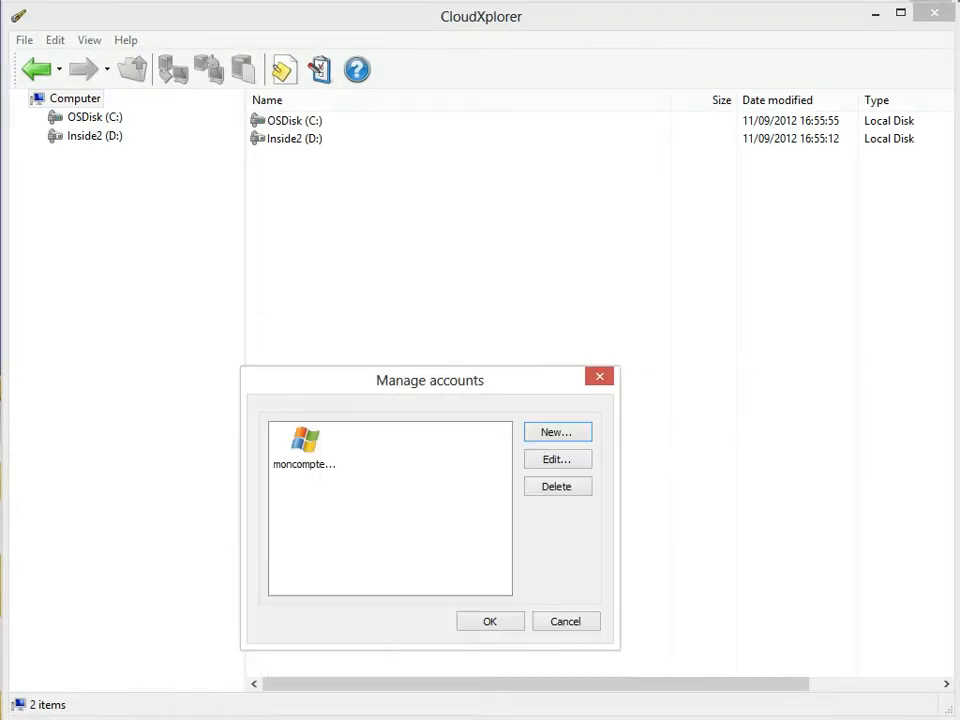
Step: Switch to CloudXplorer, accept the account list and open the moncomptedestockage account
{"action": "left_click", "coordinate": [490, 621]}
{"action": "left_click", "coordinate": [21, 155]}
{"action": "left_click", "coordinate": [95, 155]}
{"action": "right_click", "coordinate": [124, 158]}
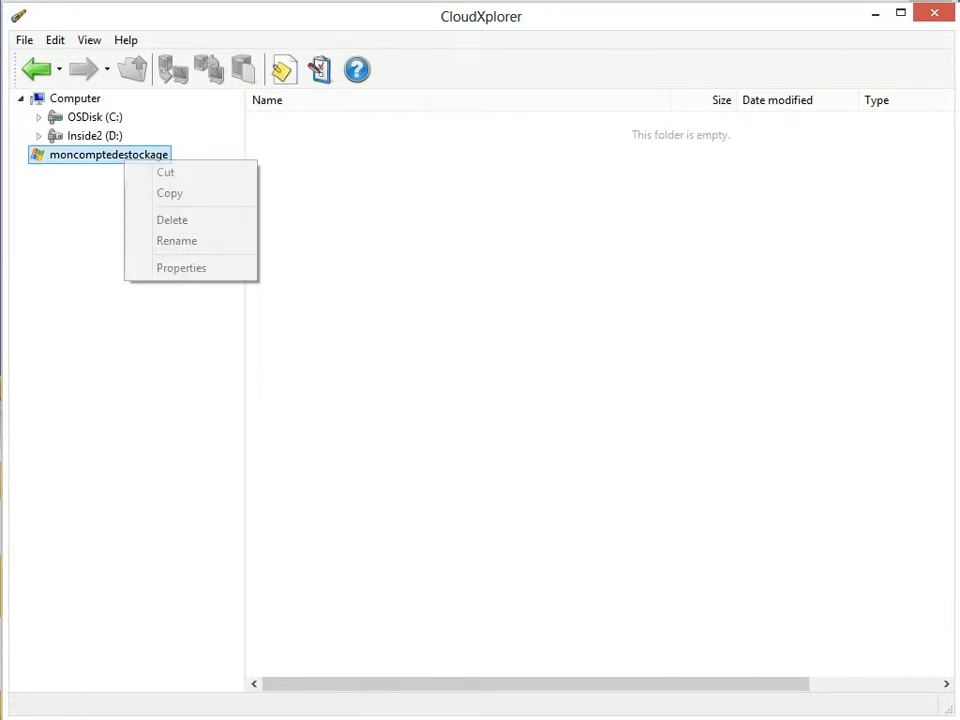
Step: Create a container named conteneur in the moncomptedestockage account
{"action": "right_click", "coordinate": [397, 215]}
{"action": "mouse_move", "coordinate": [490, 363]}
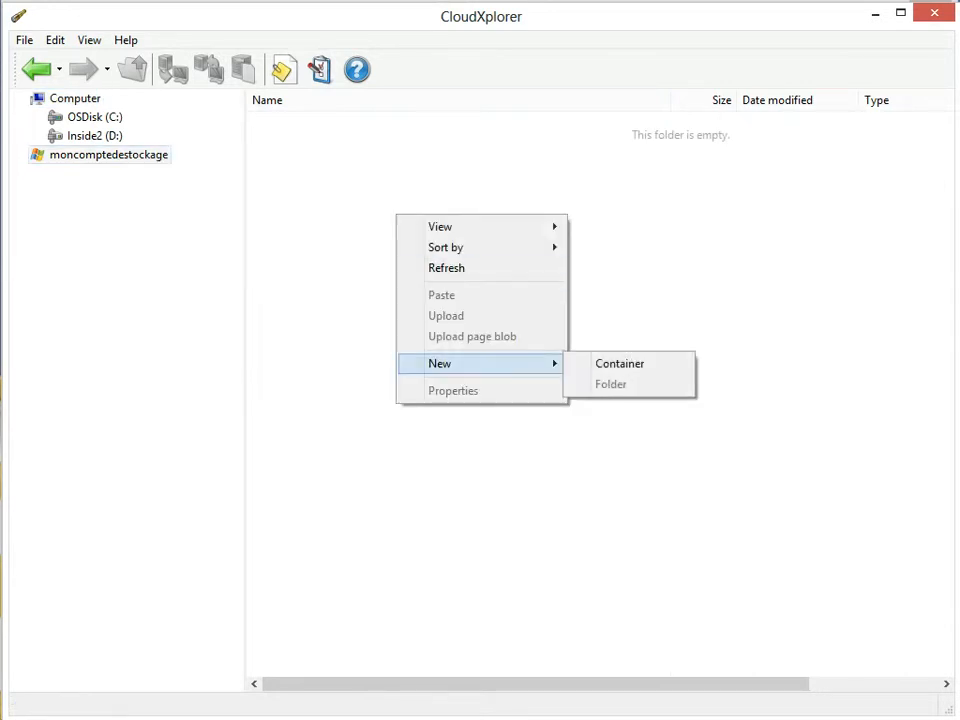
{"action": "left_click", "coordinate": [619, 362]}
{"action": "type", "text": "conteneur"}
{"action": "key", "text": "Return"}
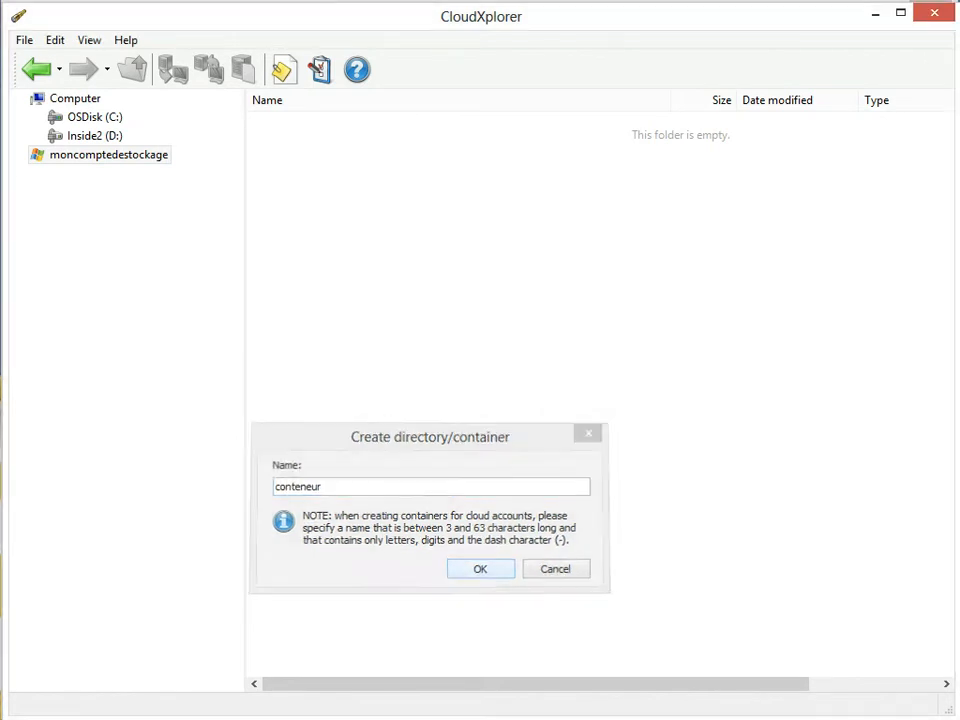
Step: Examine the access control options in the conteneur container's policies, leaving the properties without changes
{"action": "left_click", "coordinate": [292, 121]}
{"action": "right_click", "coordinate": [300, 123]}
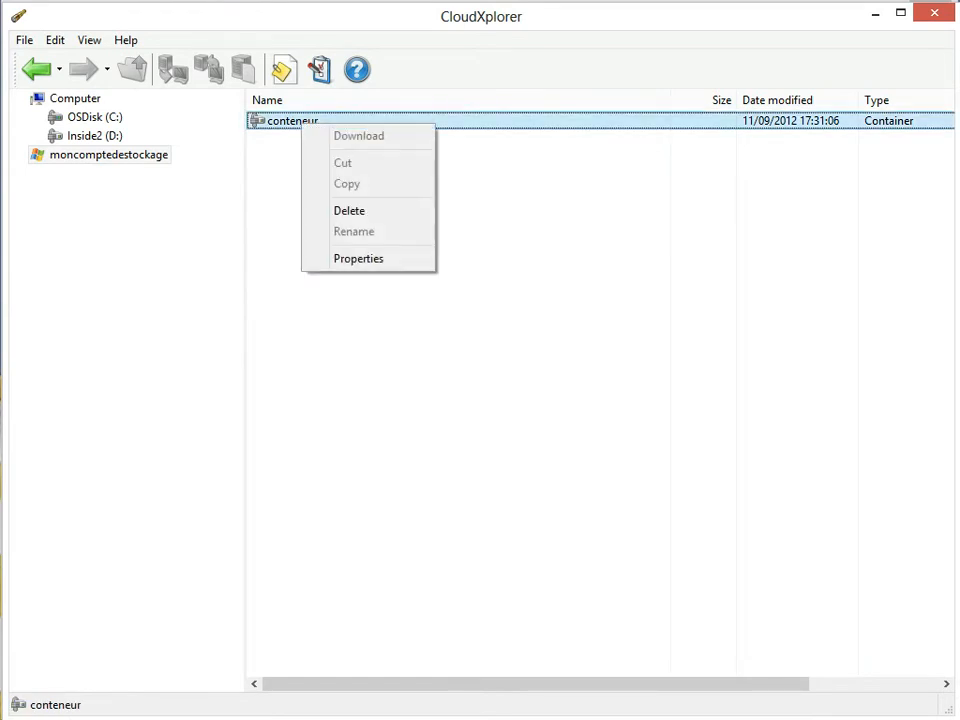
{"action": "left_click", "coordinate": [360, 259]}
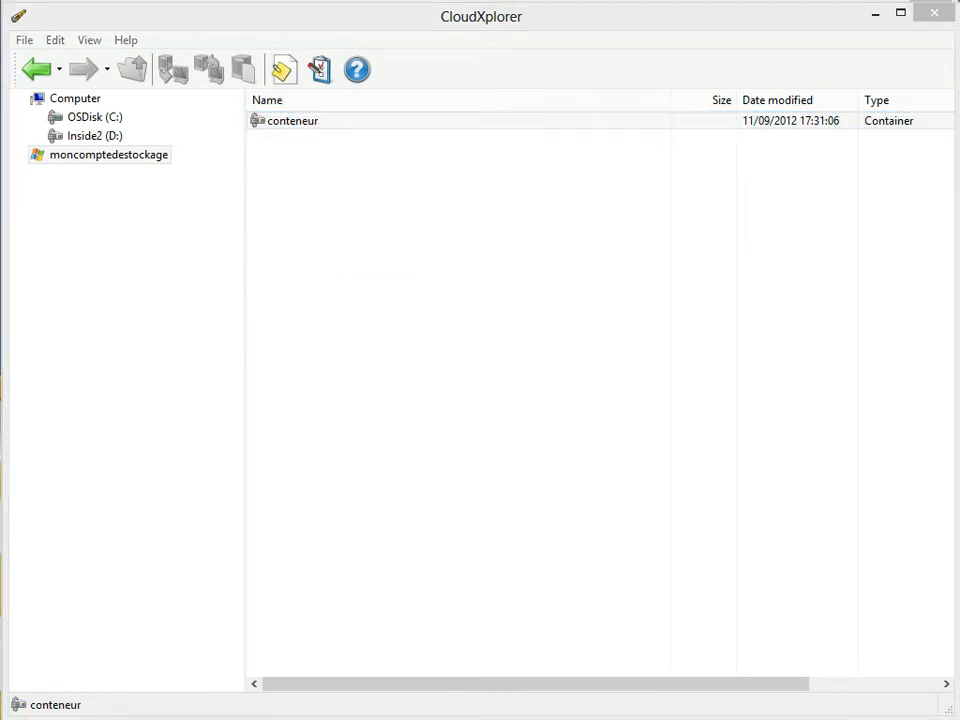
{"action": "left_click", "coordinate": [571, 193]}
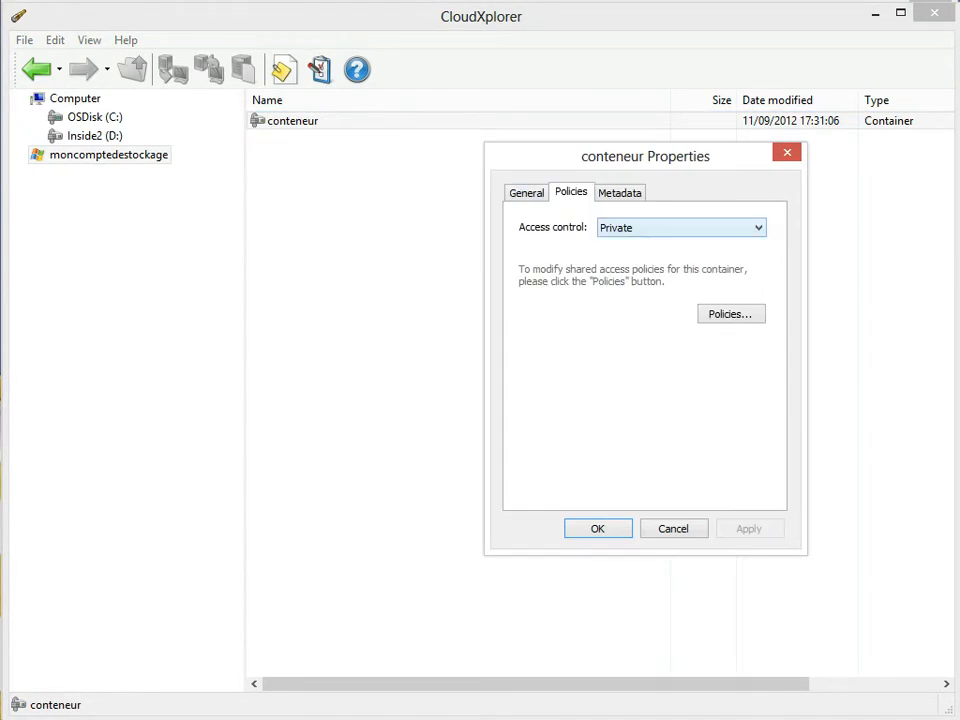
{"action": "left_click", "coordinate": [682, 228]}
{"action": "left_click", "coordinate": [682, 228]}
{"action": "left_click", "coordinate": [673, 528]}
{"action": "left_click", "coordinate": [520, 330]}
Step: Open the conteneur container and upload Readme.html from the CloudXplorer program folder as a block blob
{"action": "left_click", "coordinate": [293, 121]}
{"action": "double_click", "coordinate": [293, 121]}
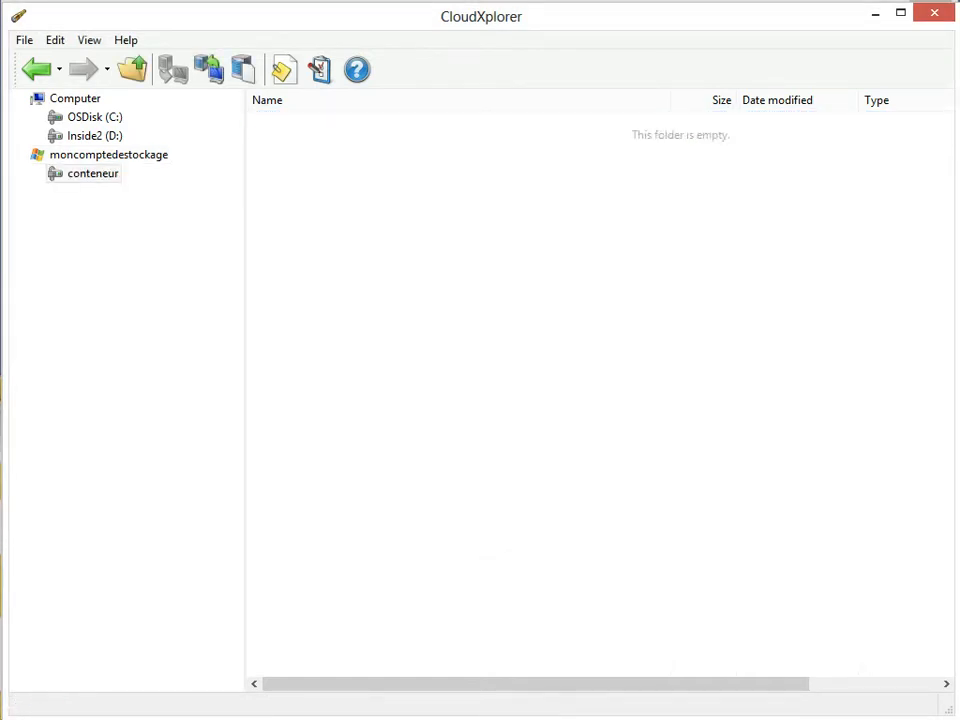
{"action": "right_click", "coordinate": [365, 187]}
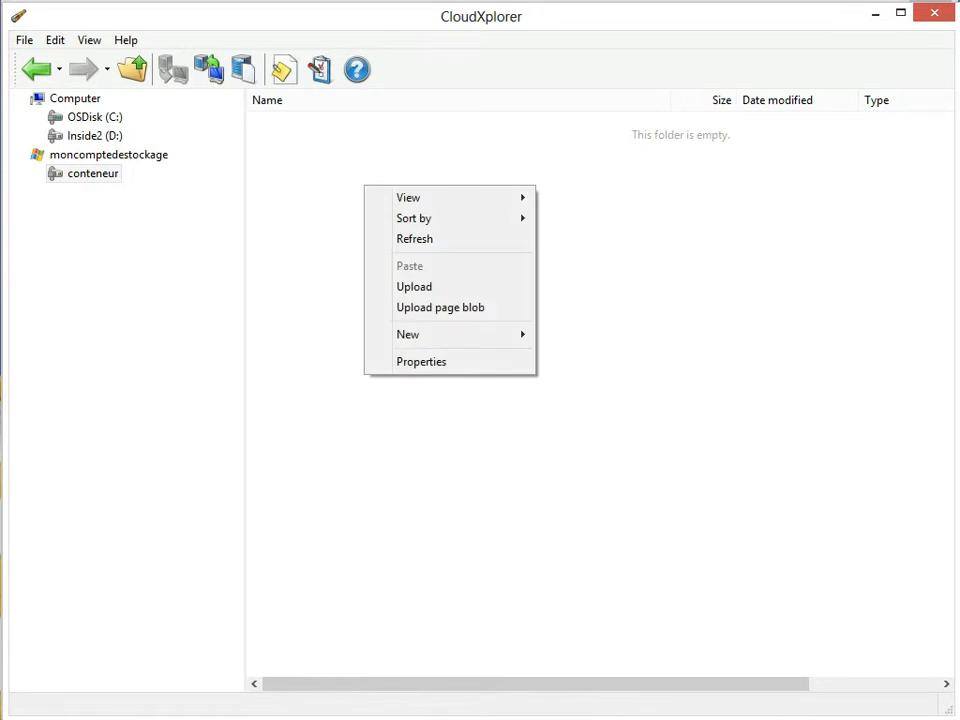
{"action": "left_click", "coordinate": [415, 288]}
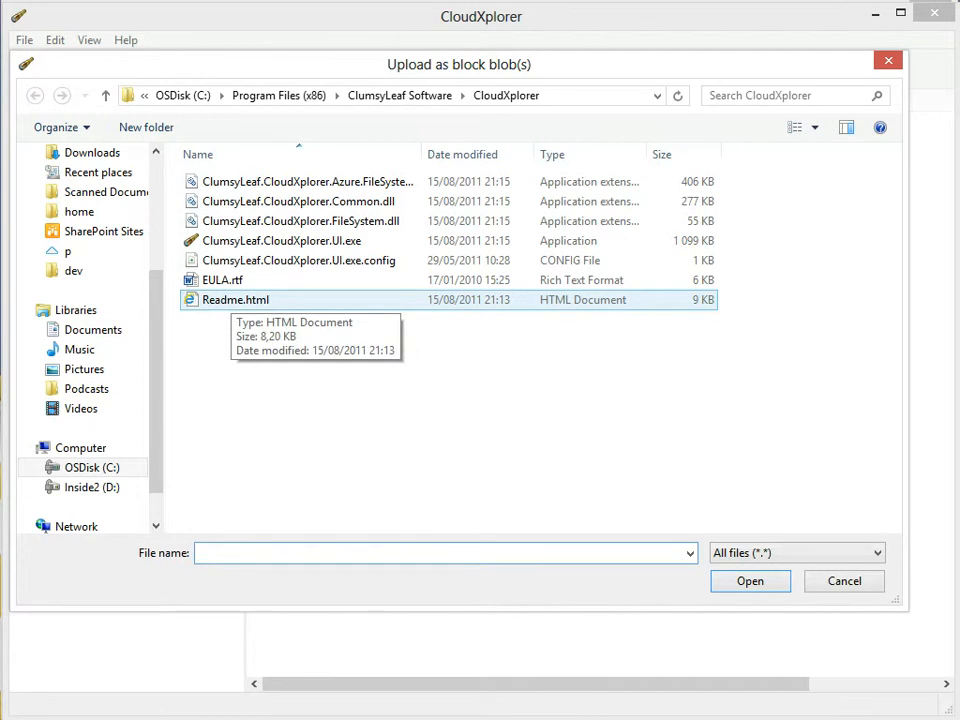
{"action": "left_click", "coordinate": [232, 299]}
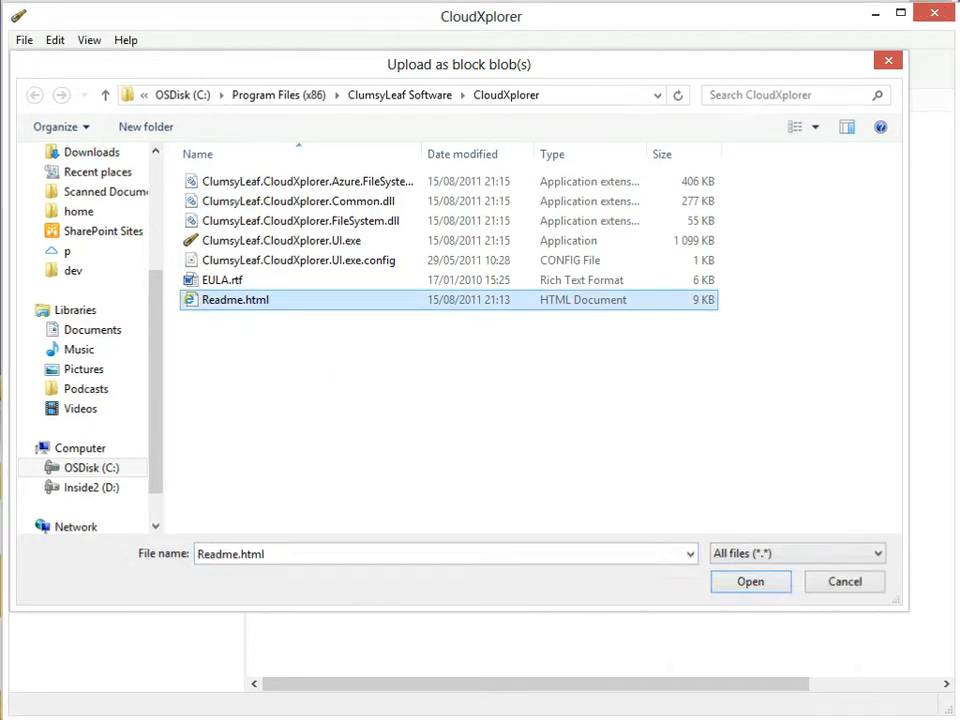
{"action": "double_click", "coordinate": [232, 299]}
Step: Upload EULA.rtf from the same folder into the conteneur container as a block blob
{"action": "right_click", "coordinate": [323, 200]}
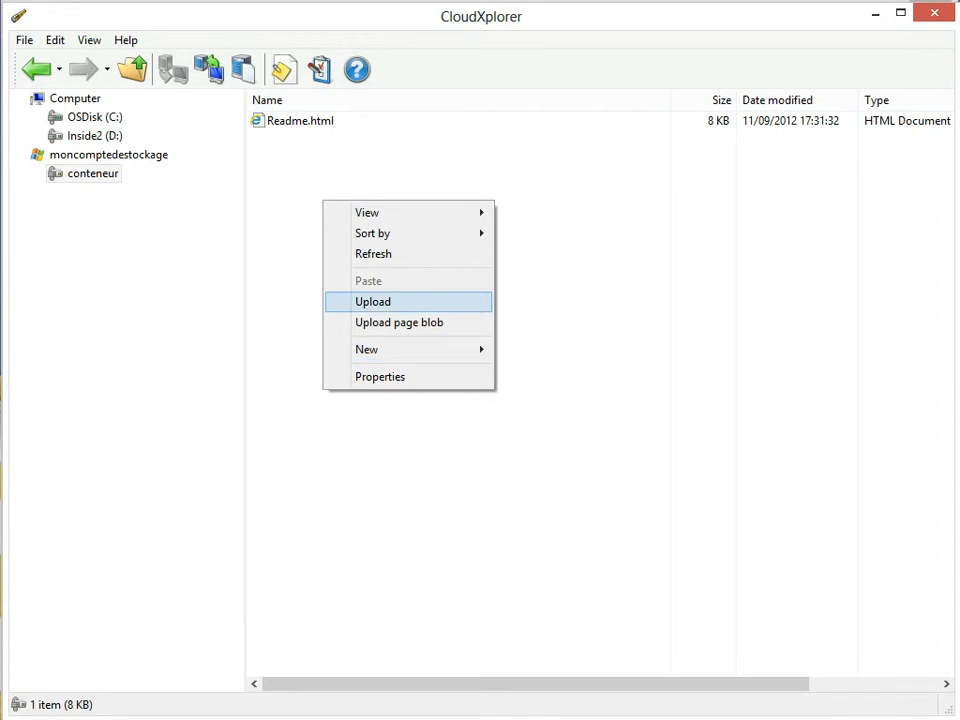
{"action": "left_click", "coordinate": [373, 302]}
{"action": "left_click", "coordinate": [232, 280]}
{"action": "double_click", "coordinate": [232, 280]}
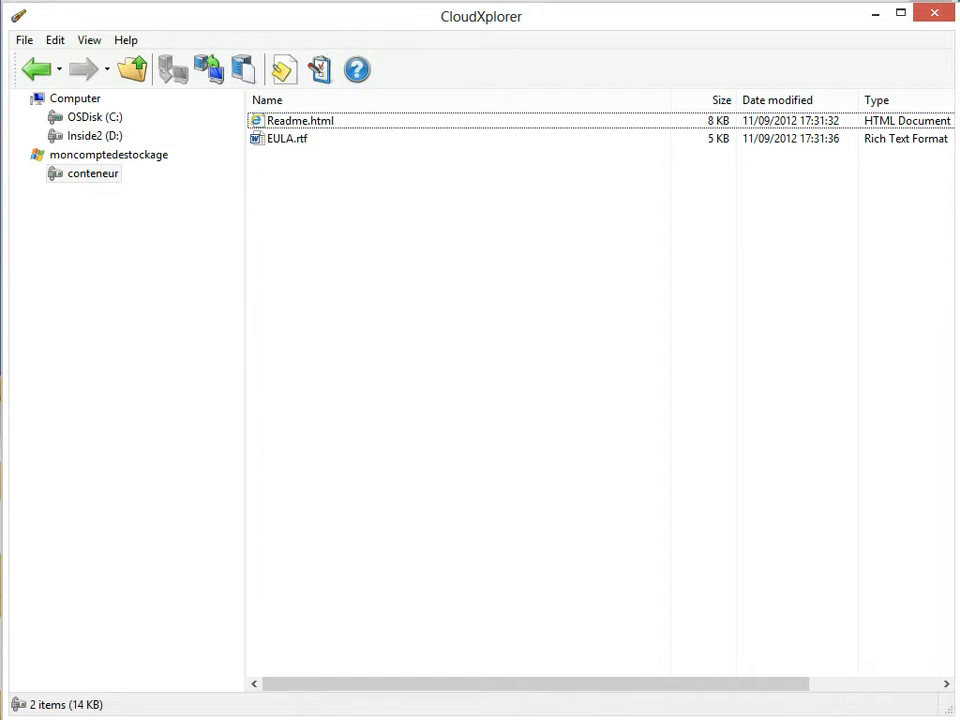
Step: Copy the blob URL from Readme.html's properties, leaving the properties without changes
{"action": "right_click", "coordinate": [310, 122]}
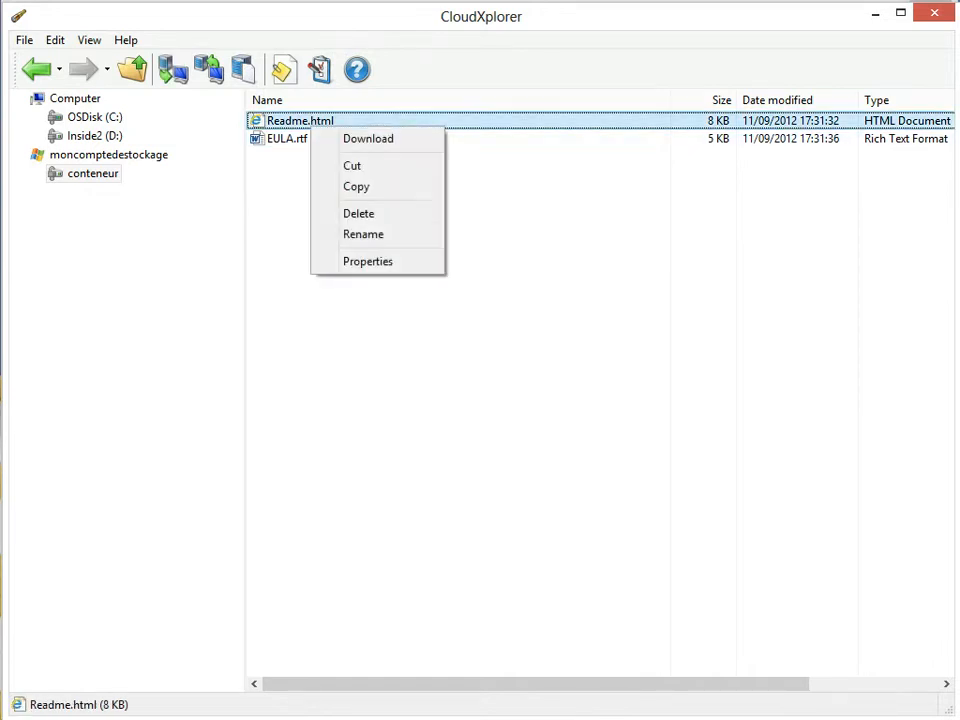
{"action": "left_click", "coordinate": [368, 261]}
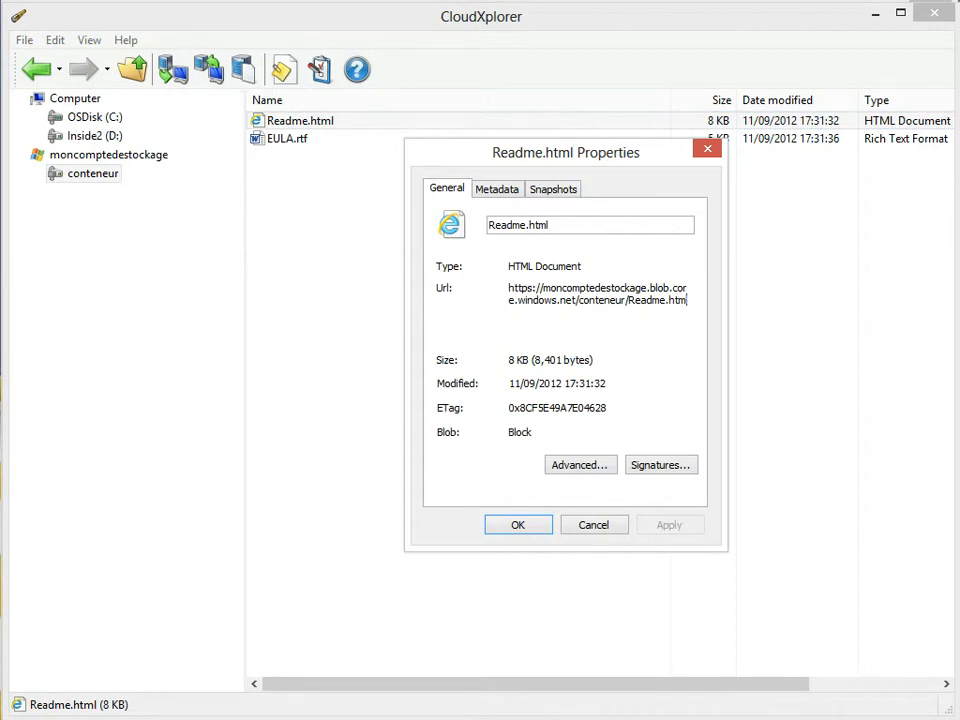
{"action": "left_click_drag", "start_coordinate": [688, 301], "coordinate": [509, 288]}
{"action": "key", "text": "ctrl+c"}
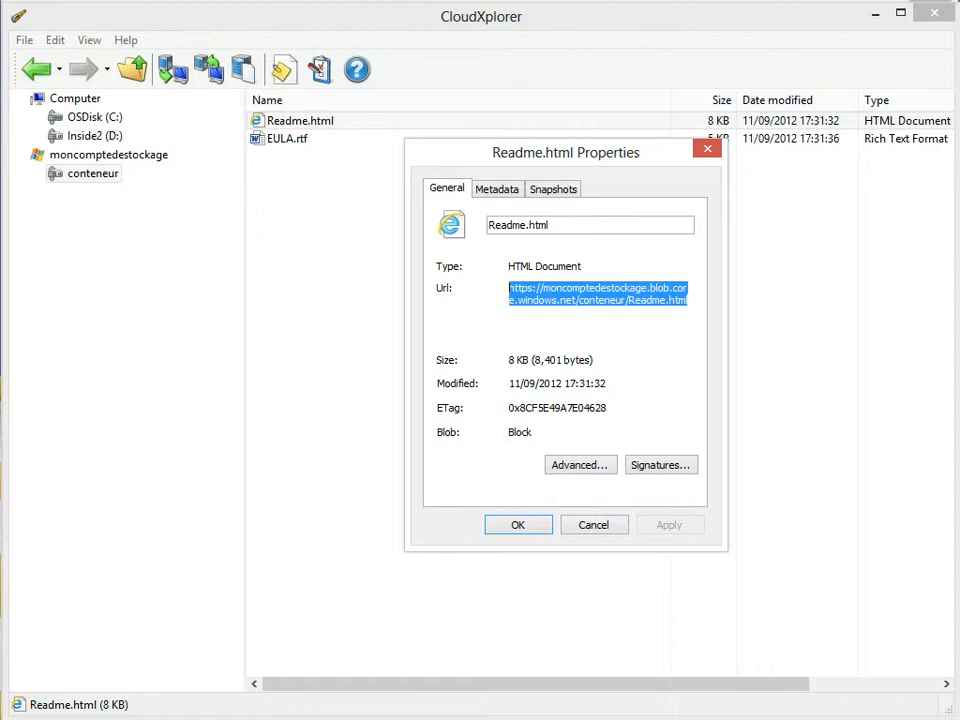
{"action": "left_click", "coordinate": [594, 525]}
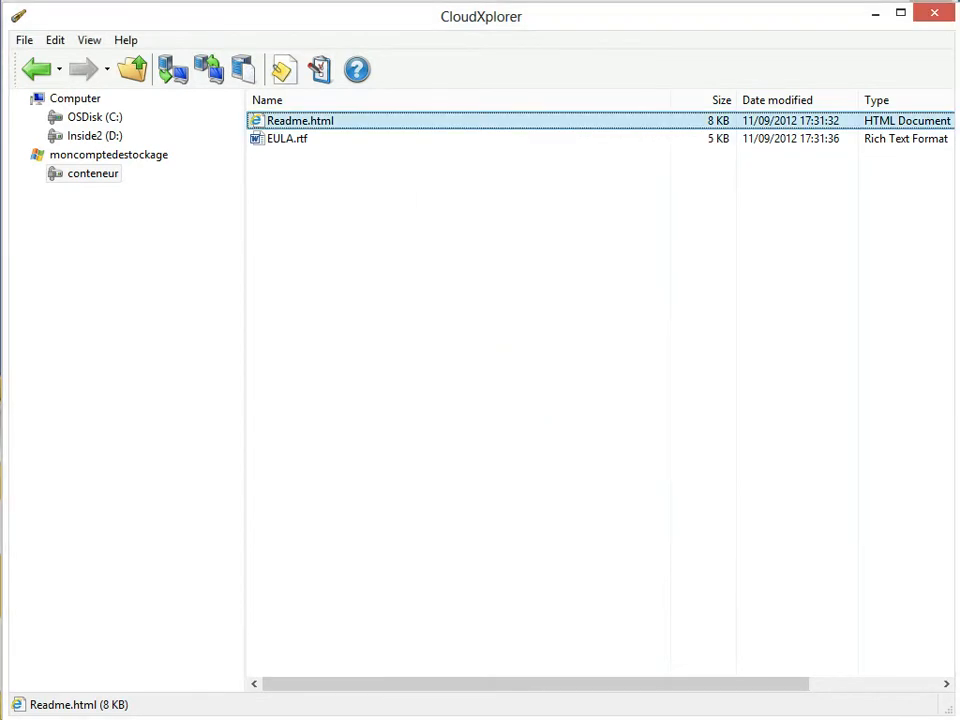
Step: Switch to the InPrivate Internet Explorer window, load the copied blob URL and expand the additional information on the page
{"action": "key", "text": "alt+Tab"}
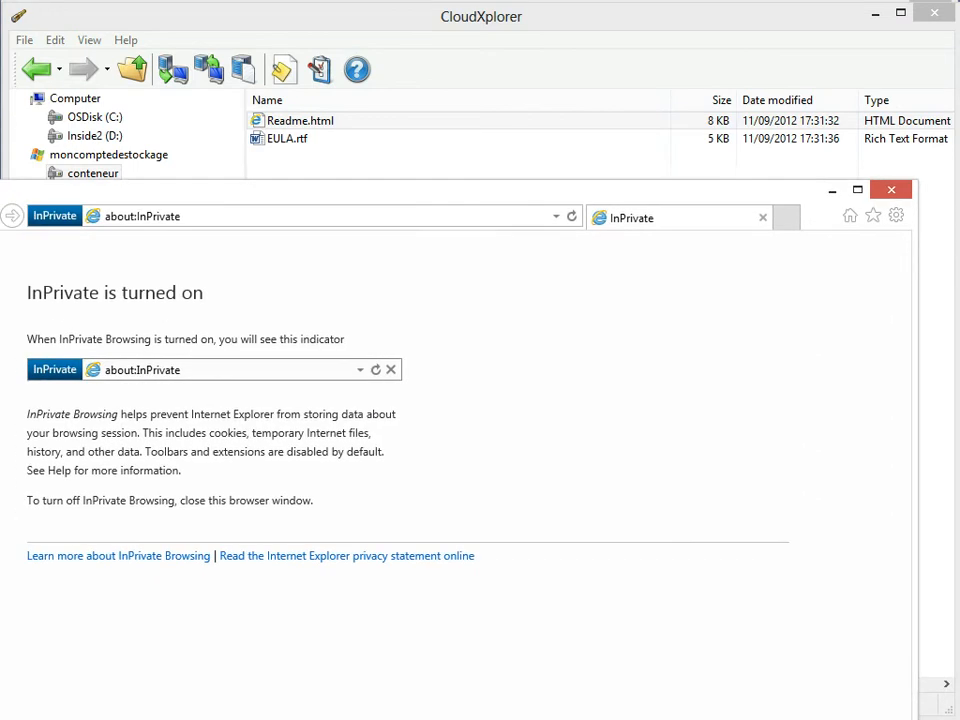
{"action": "key", "text": "ctrl+v"}
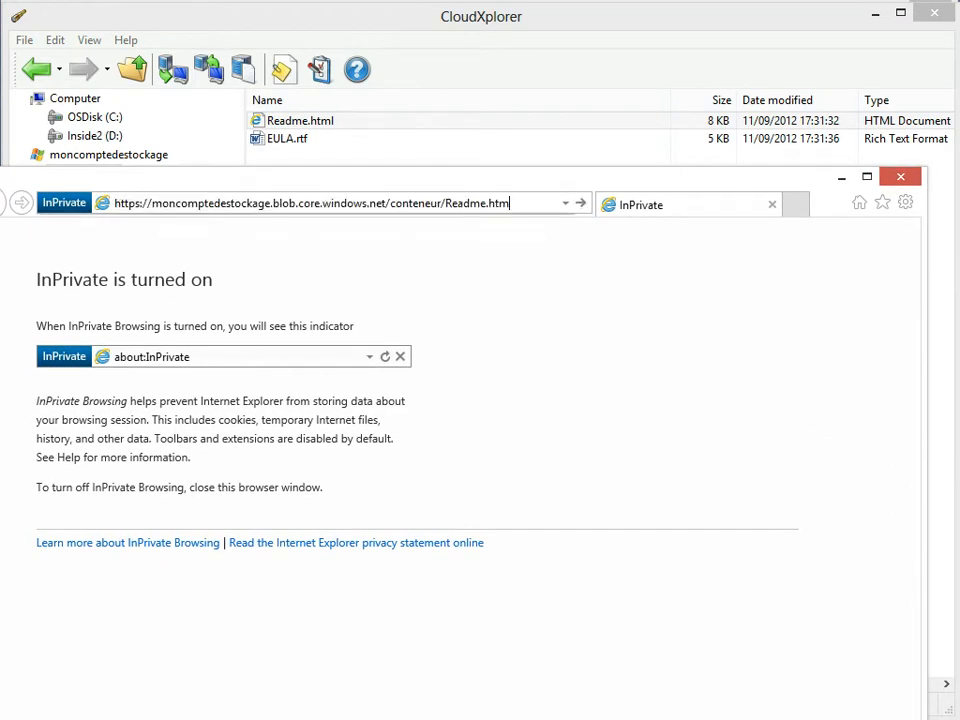
{"action": "key", "text": "Return"}
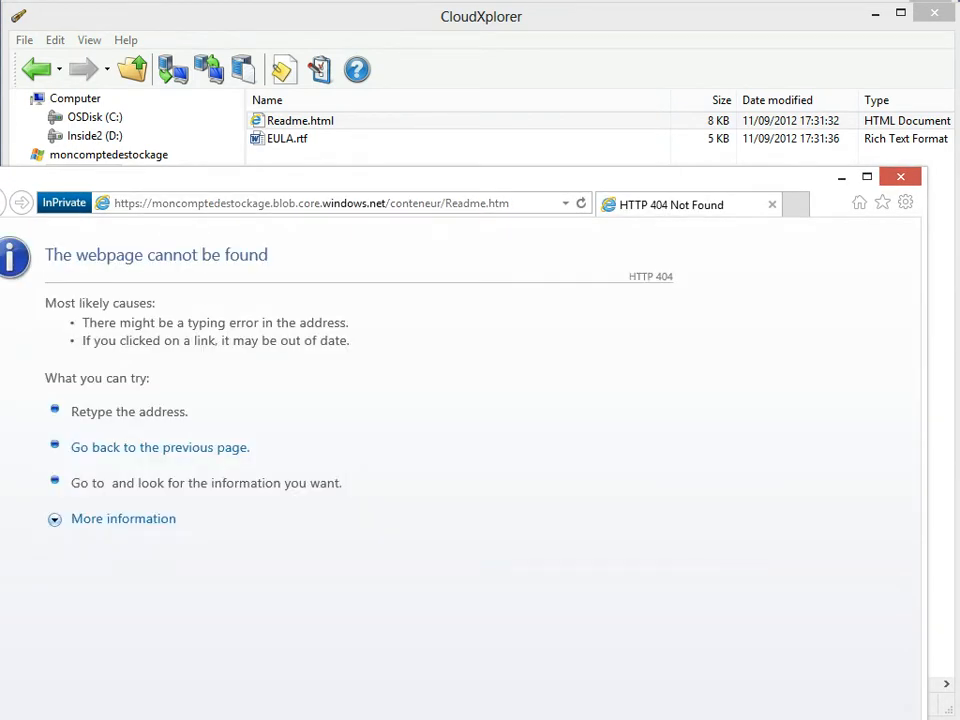
{"action": "left_click", "coordinate": [123, 519]}
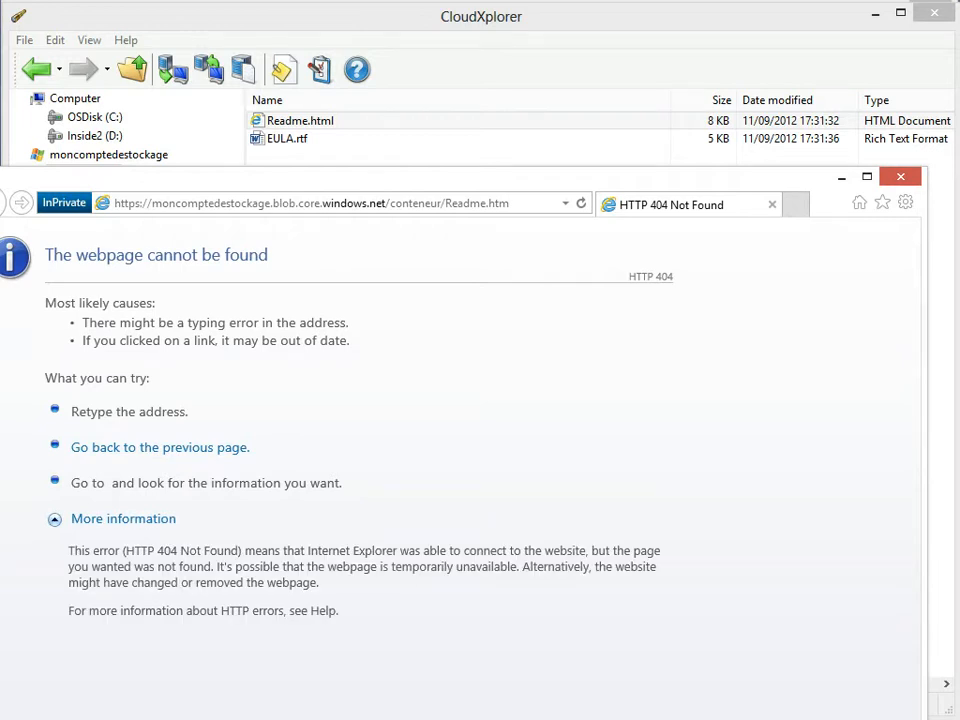
{"action": "left_click_drag", "start_coordinate": [450, 178], "coordinate": [461, 139]}
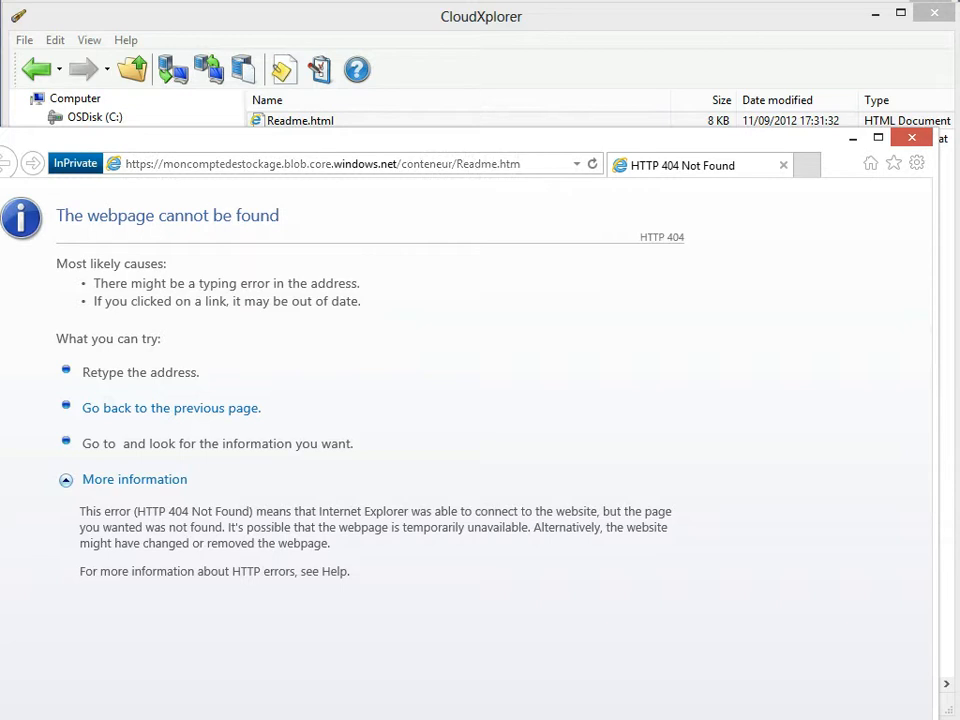
Step: In CloudXplorer, try to copy Readme.html's shared access signature URL for use in Notepad
{"action": "key", "text": "alt+Tab"}
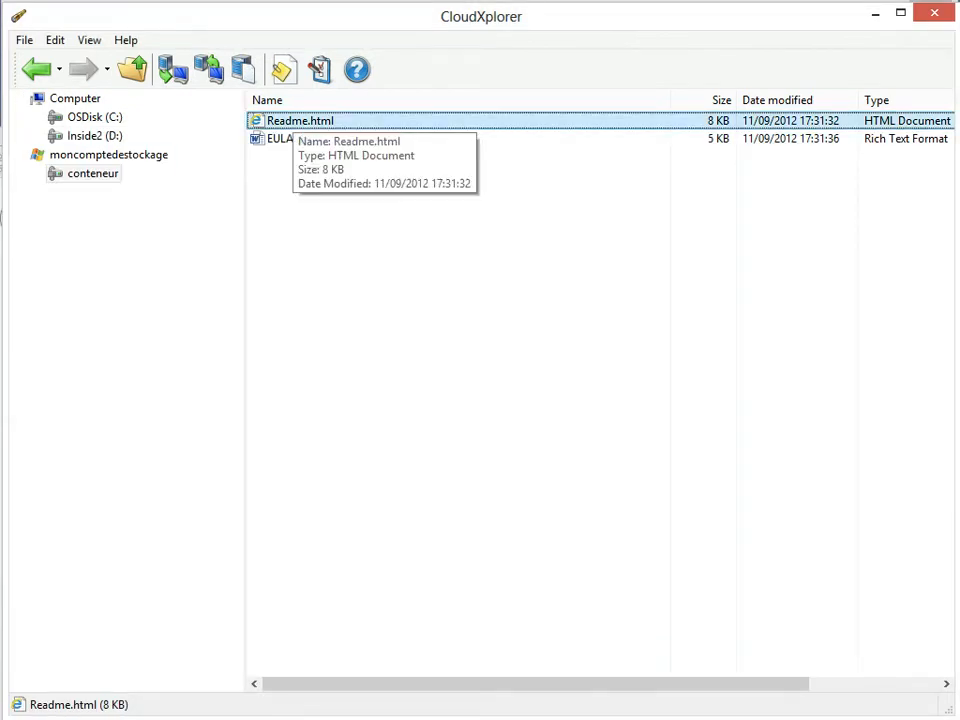
{"action": "right_click", "coordinate": [294, 122]}
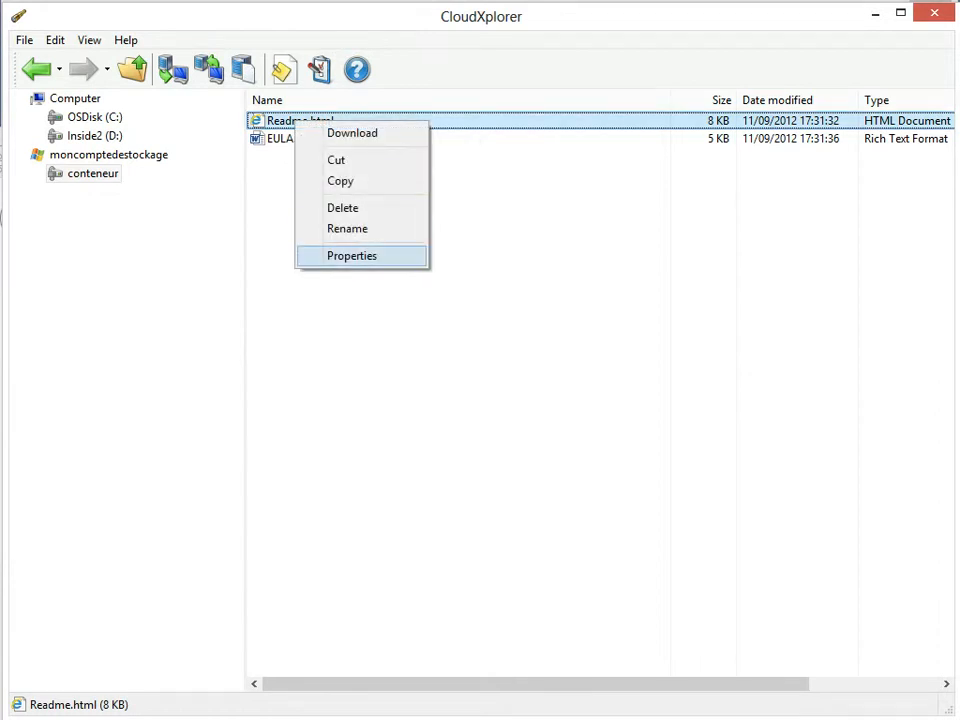
{"action": "left_click", "coordinate": [349, 255]}
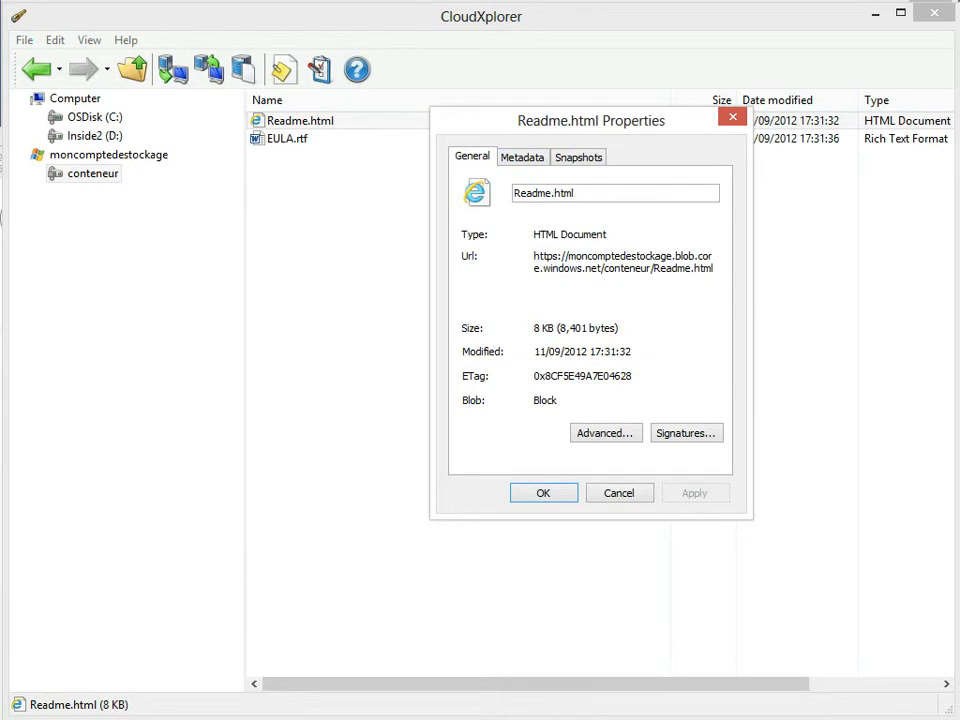
{"action": "left_click", "coordinate": [686, 433]}
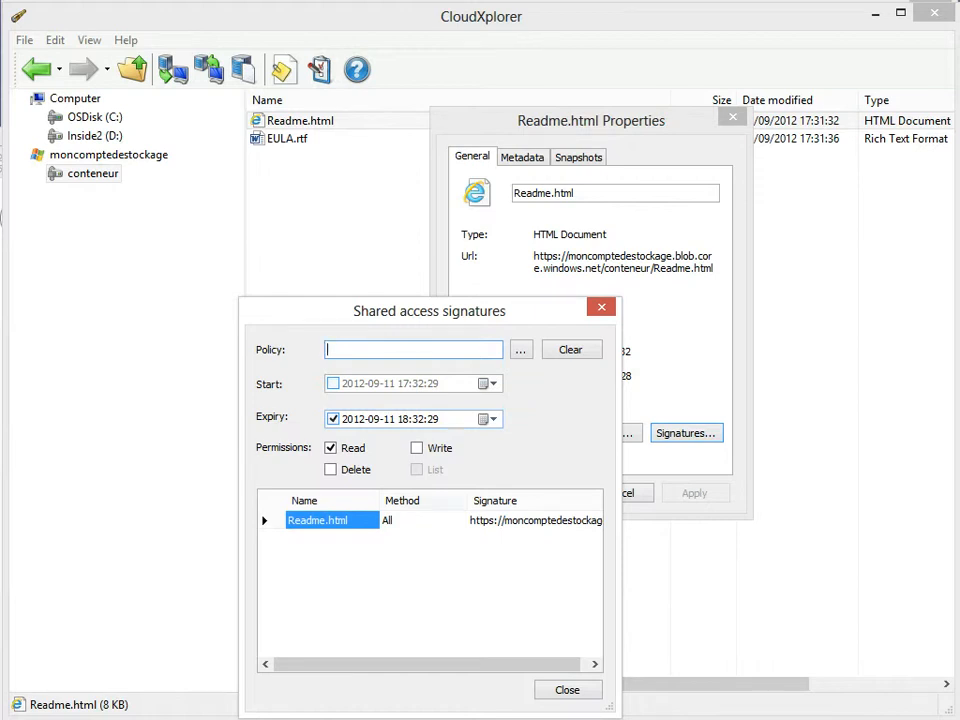
{"action": "left_click", "coordinate": [535, 520]}
{"action": "right_click", "coordinate": [528, 521]}
{"action": "left_click", "coordinate": [561, 534]}
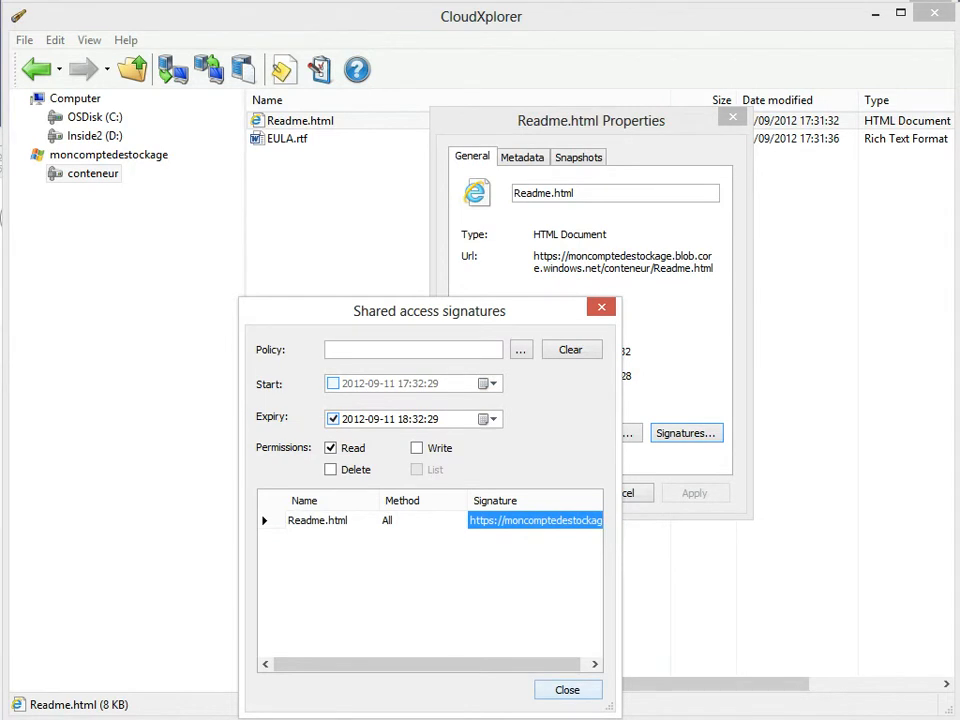
{"action": "left_click", "coordinate": [567, 690]}
{"action": "left_click", "coordinate": [543, 493]}
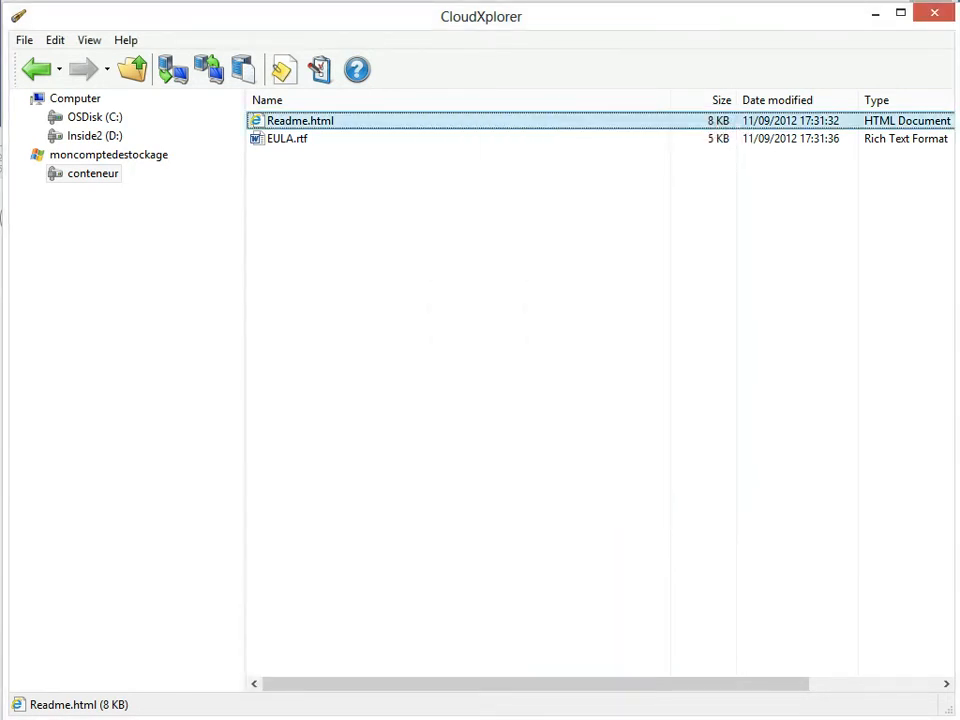
{"action": "key", "text": "alt+Tab"}
{"action": "left_click_drag", "start_coordinate": [401, 210], "coordinate": [712, 191]}
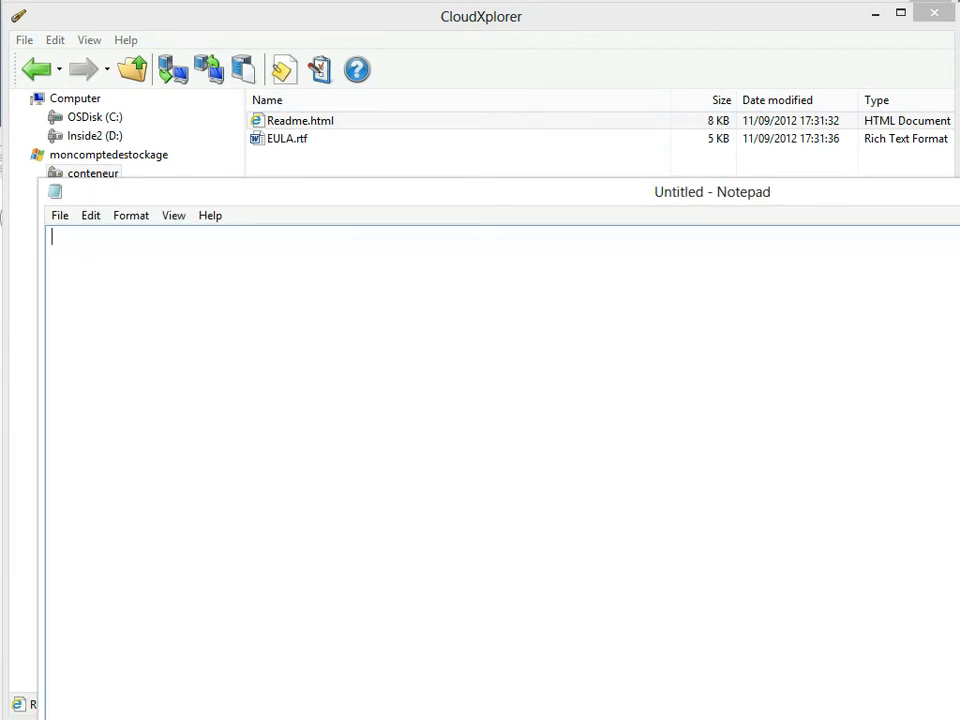
{"action": "key", "text": "alt+Tab"}
Step: Copy Readme.html's shared access signature URL from its properties and paste it into an empty Notepad document
{"action": "left_click", "coordinate": [256, 120]}
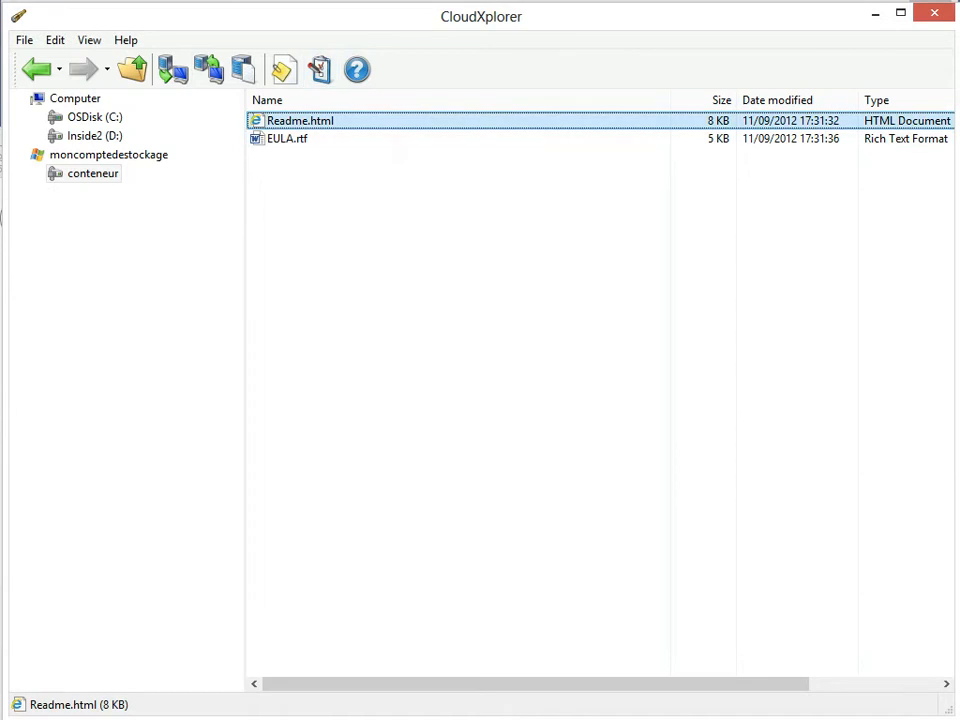
{"action": "right_click", "coordinate": [313, 120]}
{"action": "left_click", "coordinate": [369, 250]}
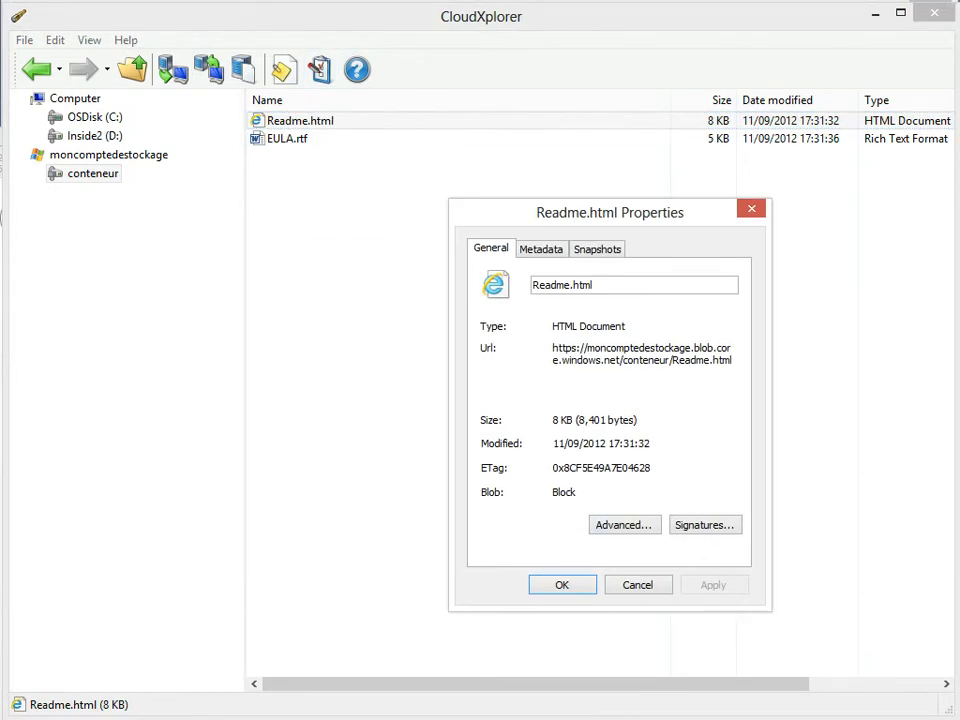
{"action": "left_click", "coordinate": [705, 525]}
{"action": "right_click", "coordinate": [522, 520]}
{"action": "left_click", "coordinate": [566, 534]}
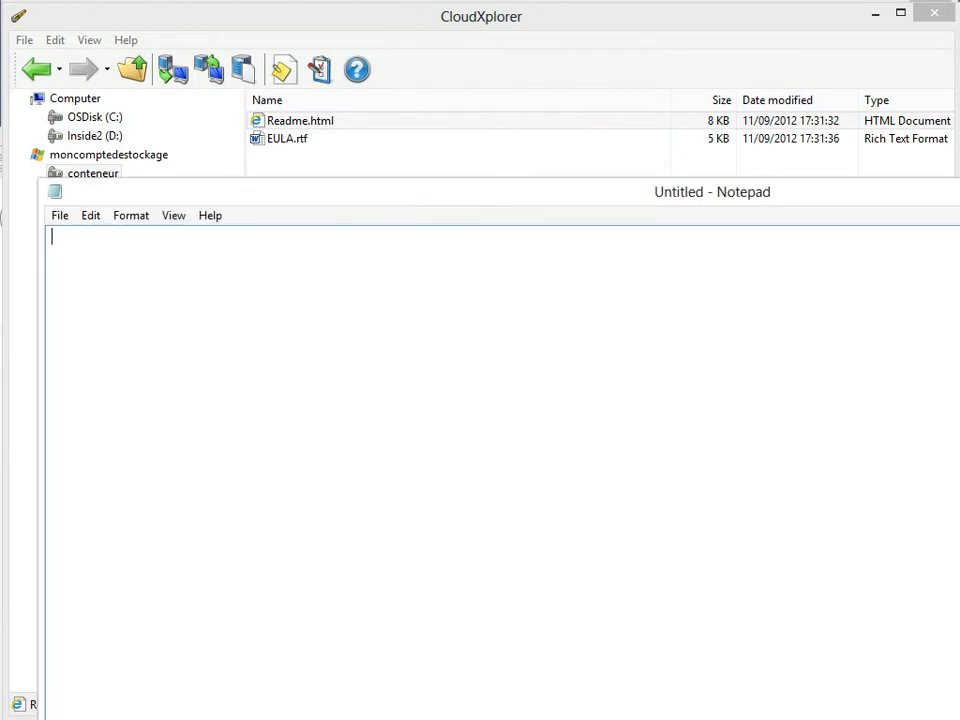
{"action": "right_click", "coordinate": [258, 331]}
{"action": "left_click", "coordinate": [300, 414]}
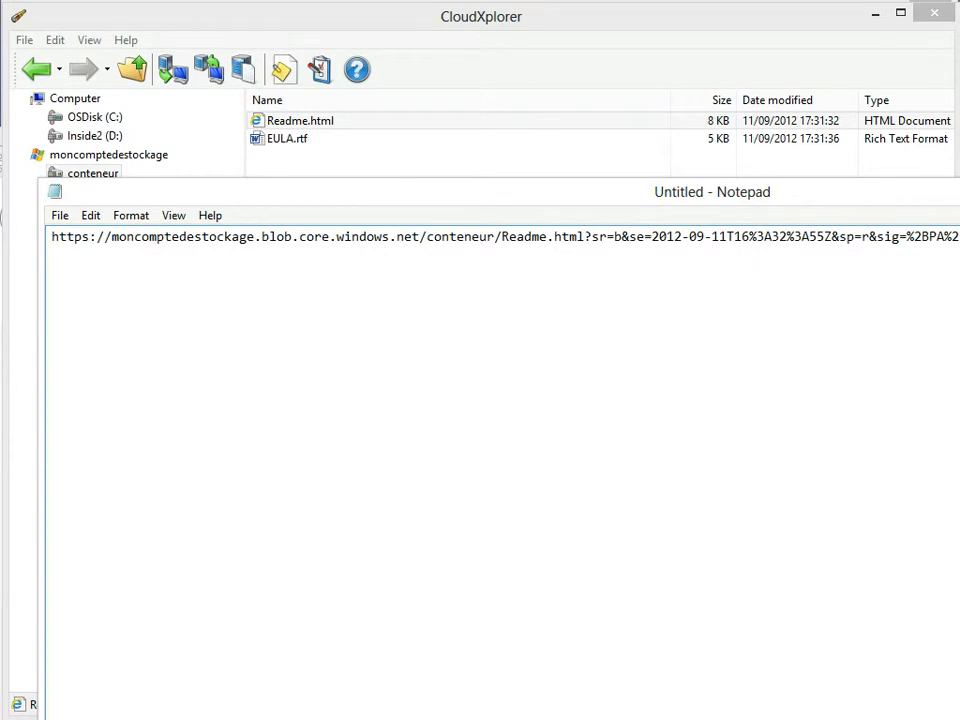
Step: Split the URL after Readme.html to show the signature parameters on their own line, and rejoin both parts
{"action": "left_click_drag", "start_coordinate": [584, 237], "coordinate": [51, 237]}
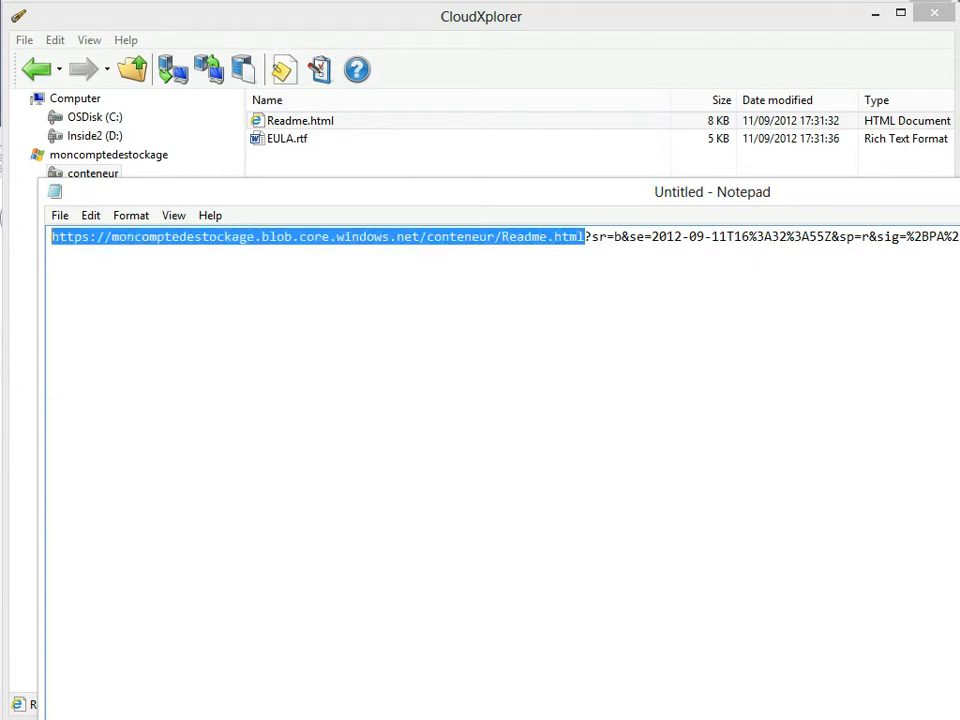
{"action": "left_click", "coordinate": [585, 237]}
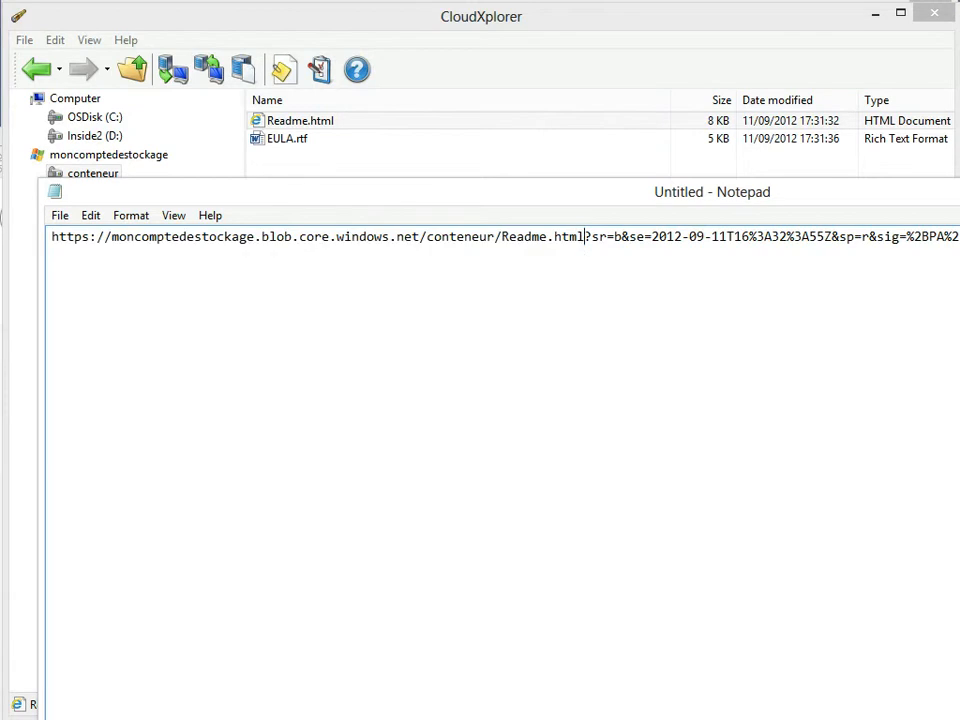
{"action": "key", "text": "Return"}
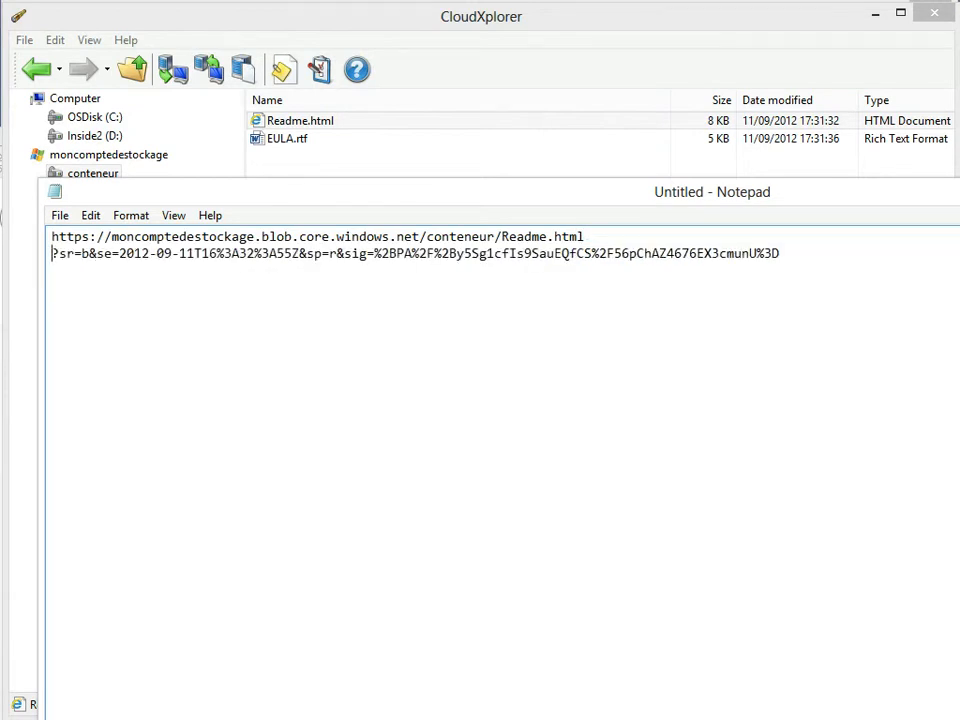
{"action": "left_click", "coordinate": [780, 254]}
{"action": "key", "text": "Home"}
{"action": "key", "text": "BackSpace"}
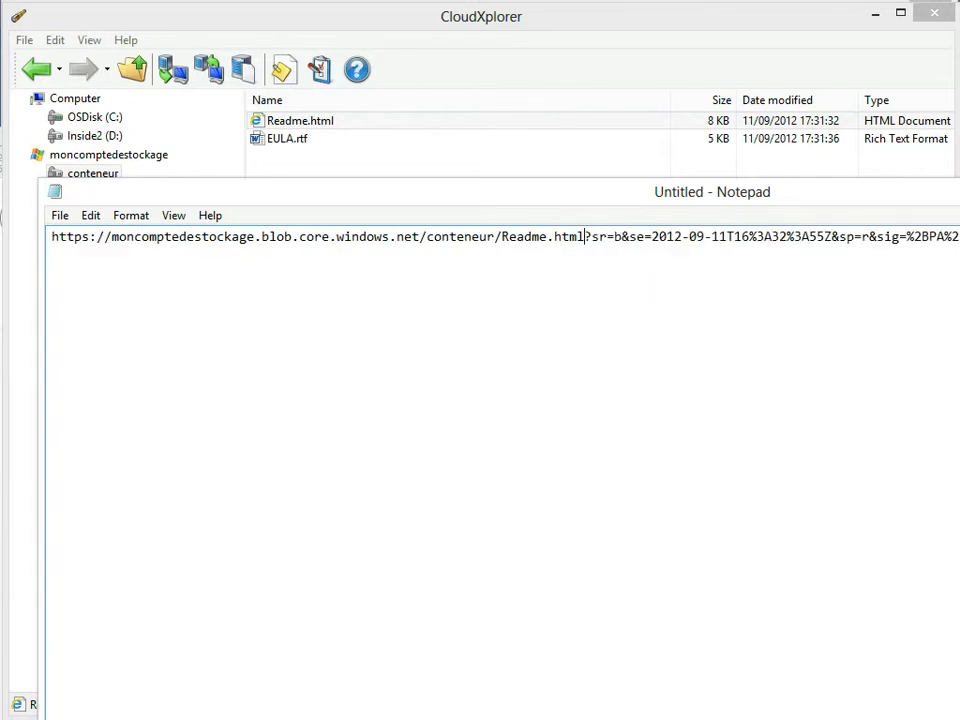
Step: Switch to the InPrivate Internet Explorer window and open Readme.html using the full shared access signature URL from Notepad
{"action": "key", "text": "ctrl+a"}
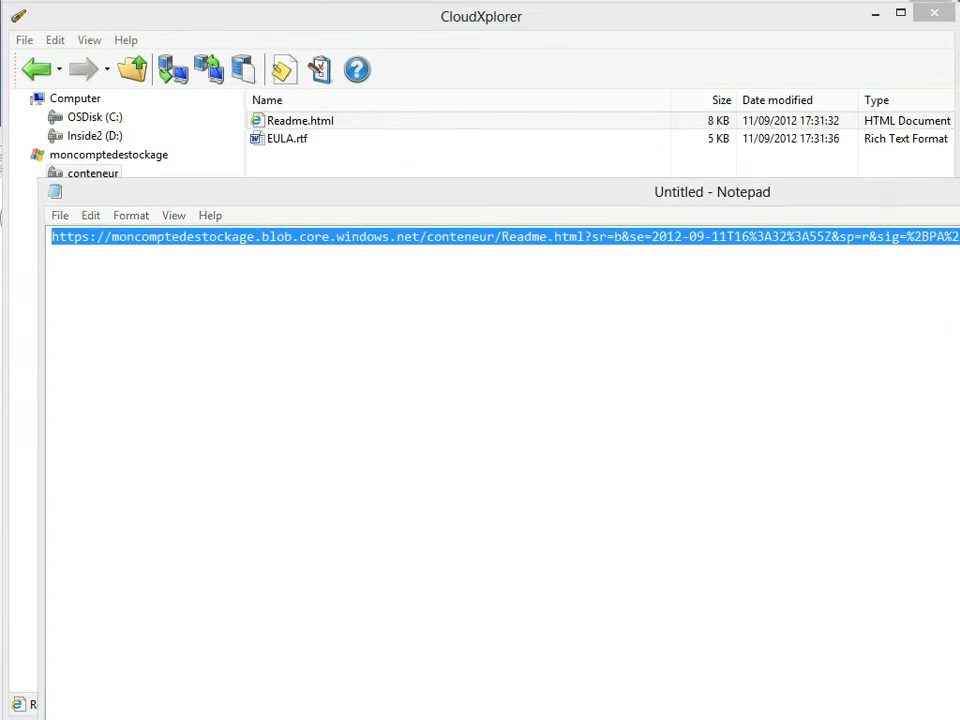
{"action": "key", "text": "alt+Tab"}
{"action": "key", "text": "alt+d"}
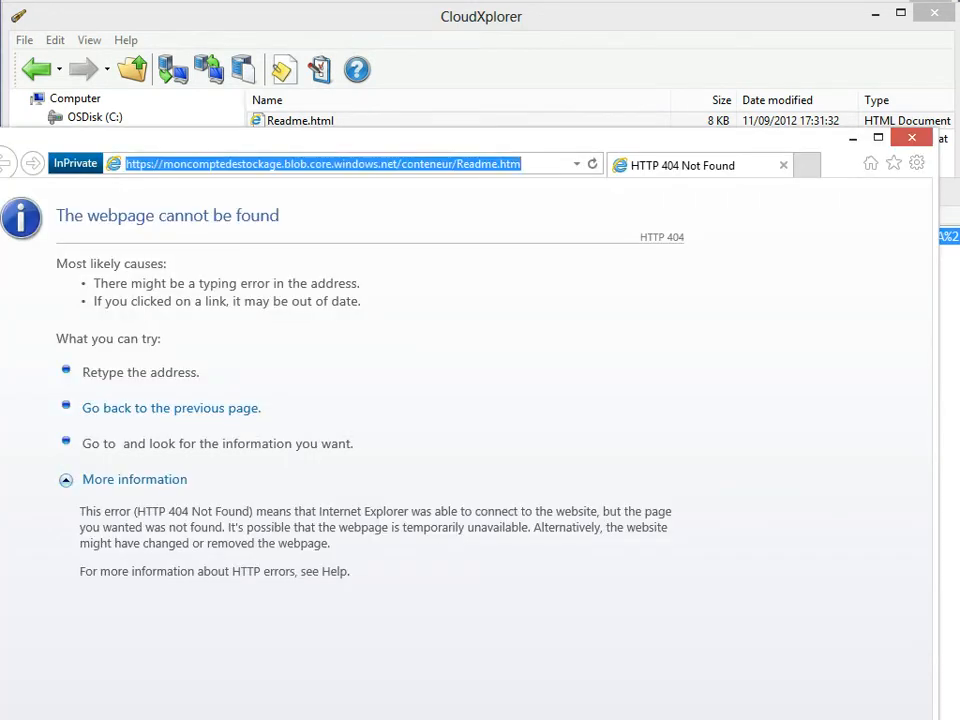
{"action": "key", "text": "ctrl+v"}
{"action": "key", "text": "Home"}
{"action": "key", "text": "Return"}
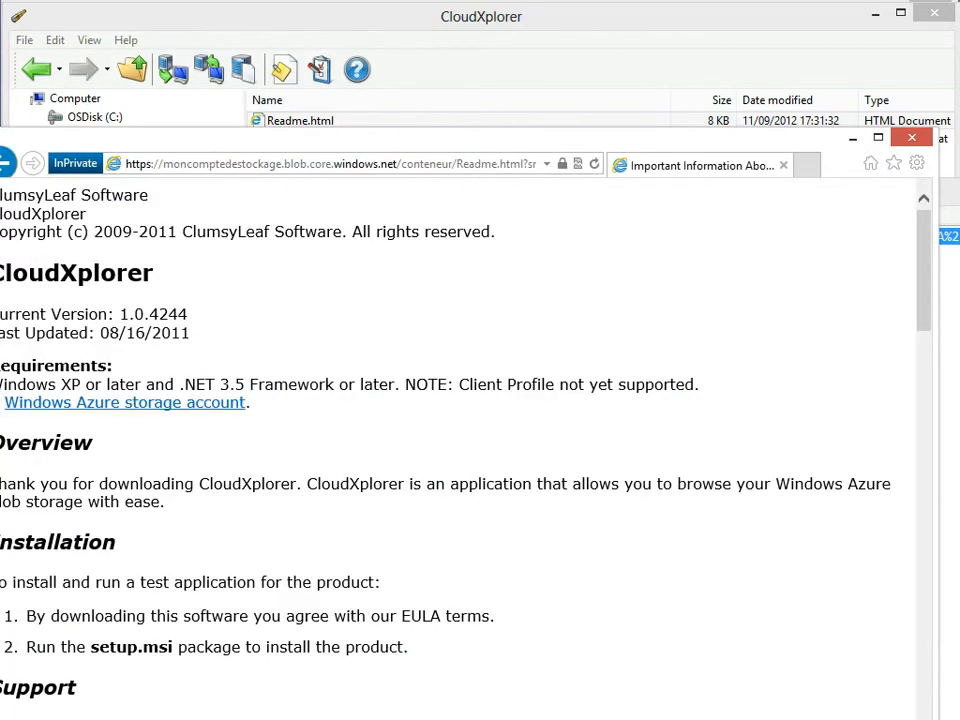
{"action": "left_click_drag", "start_coordinate": [560, 138], "coordinate": [627, 130]}
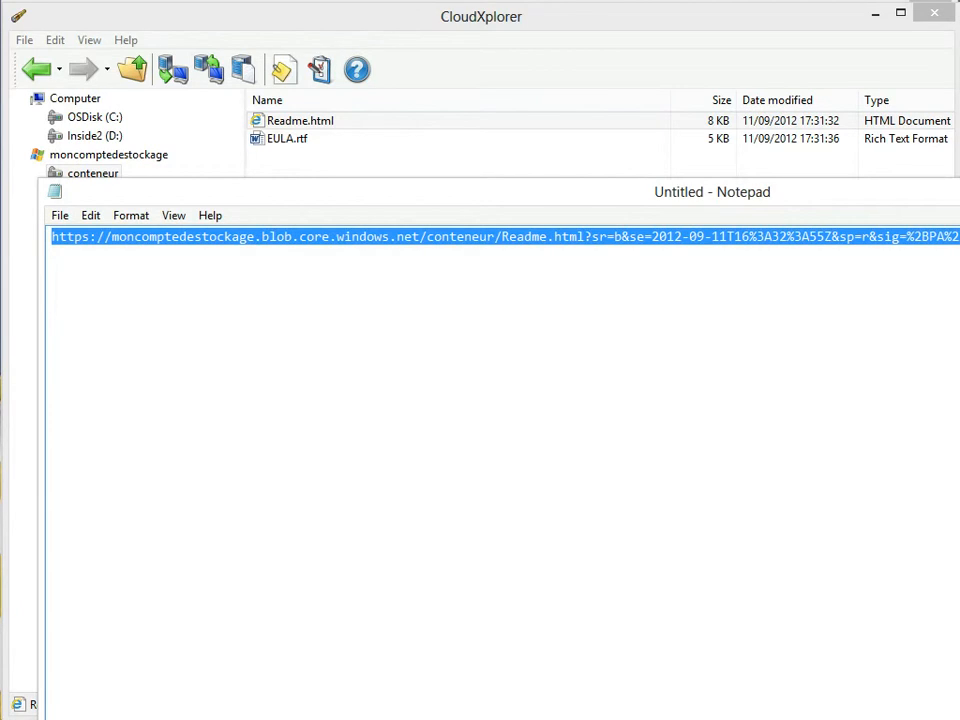
Step: Close the Notepad document without saving and dismiss Readme.html's shared access signatures and properties dialogs in CloudXplorer
{"action": "left_click_drag", "start_coordinate": [712, 192], "coordinate": [343, 121]}
{"action": "left_click", "coordinate": [959, 118]}
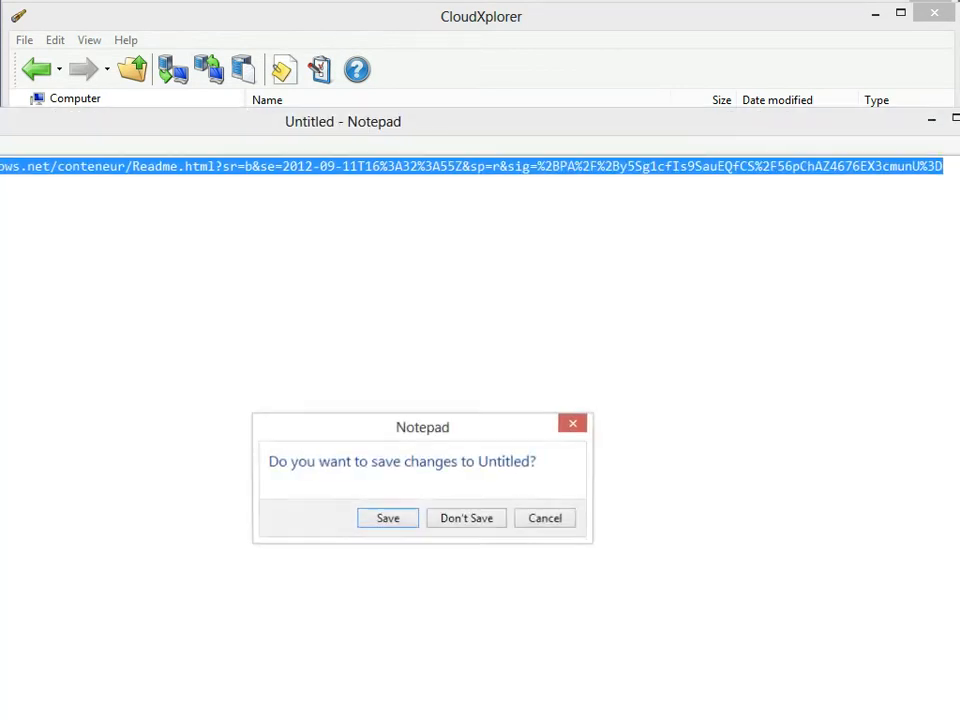
{"action": "left_click", "coordinate": [467, 518]}
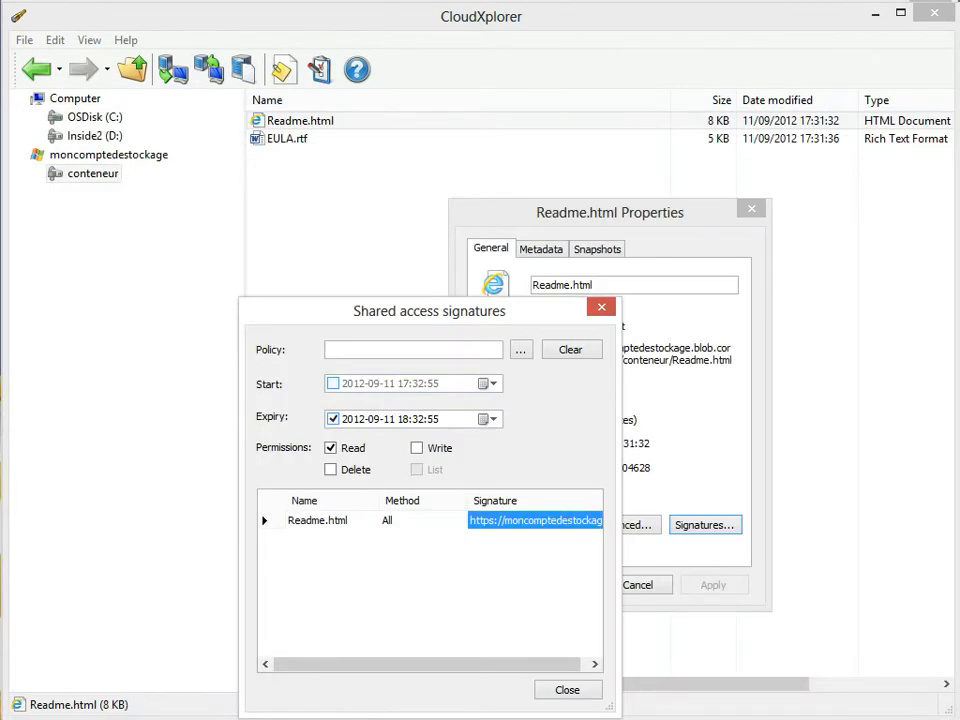
{"action": "left_click", "coordinate": [568, 690]}
{"action": "left_click", "coordinate": [638, 585]}
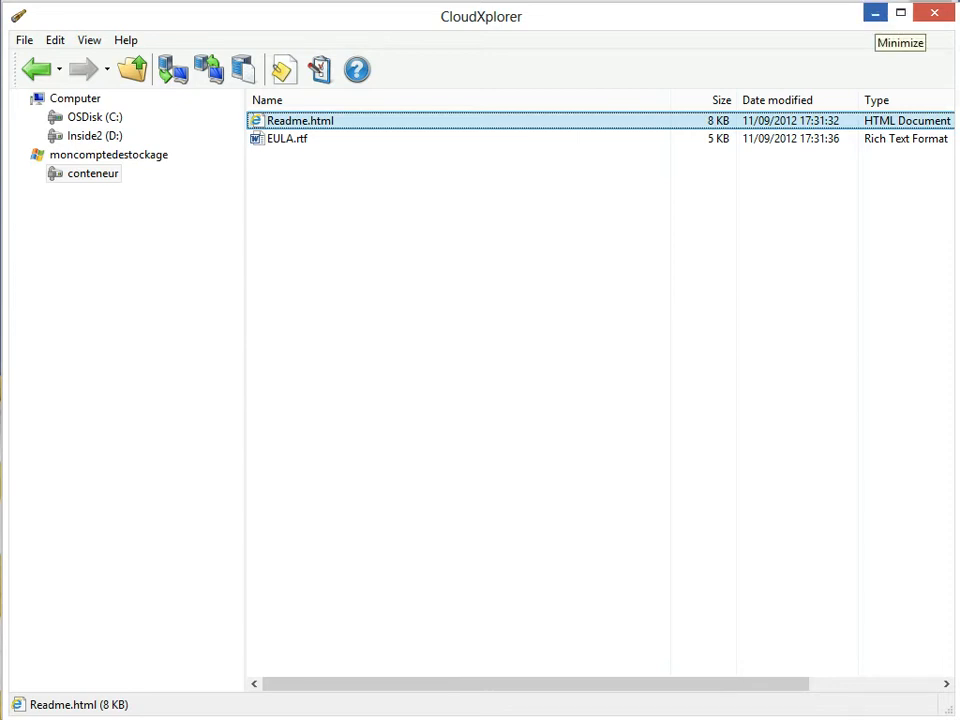
Step: Switch from CloudXplorer to TableXplorer, create a table named poi in moncomptedestockage, and open it
{"action": "left_click", "coordinate": [875, 13]}
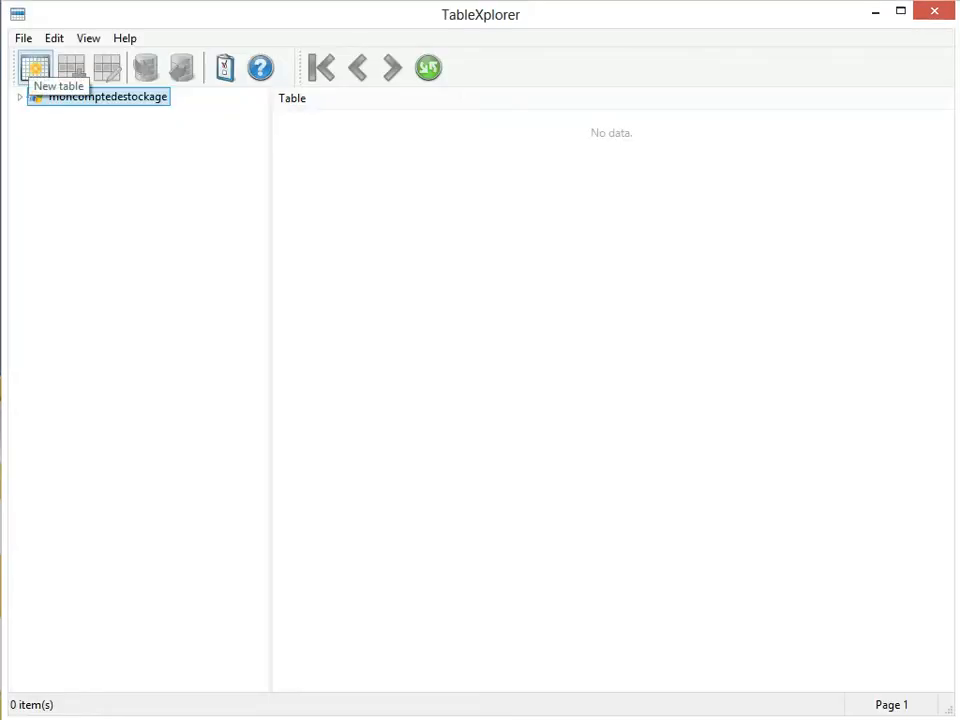
{"action": "left_click", "coordinate": [35, 67]}
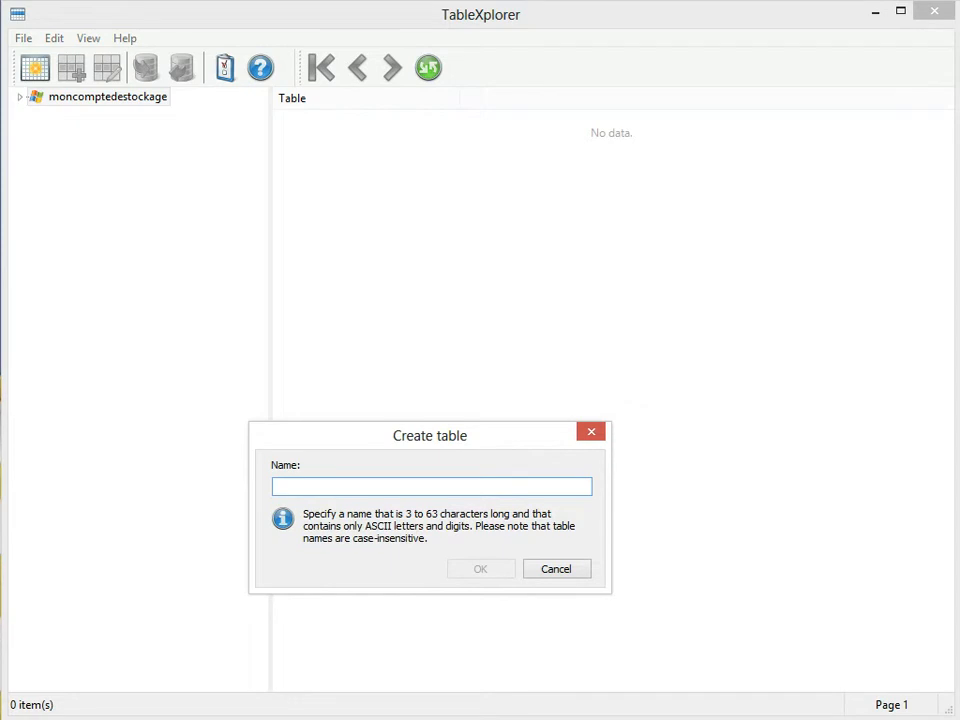
{"action": "type", "text": "poi"}
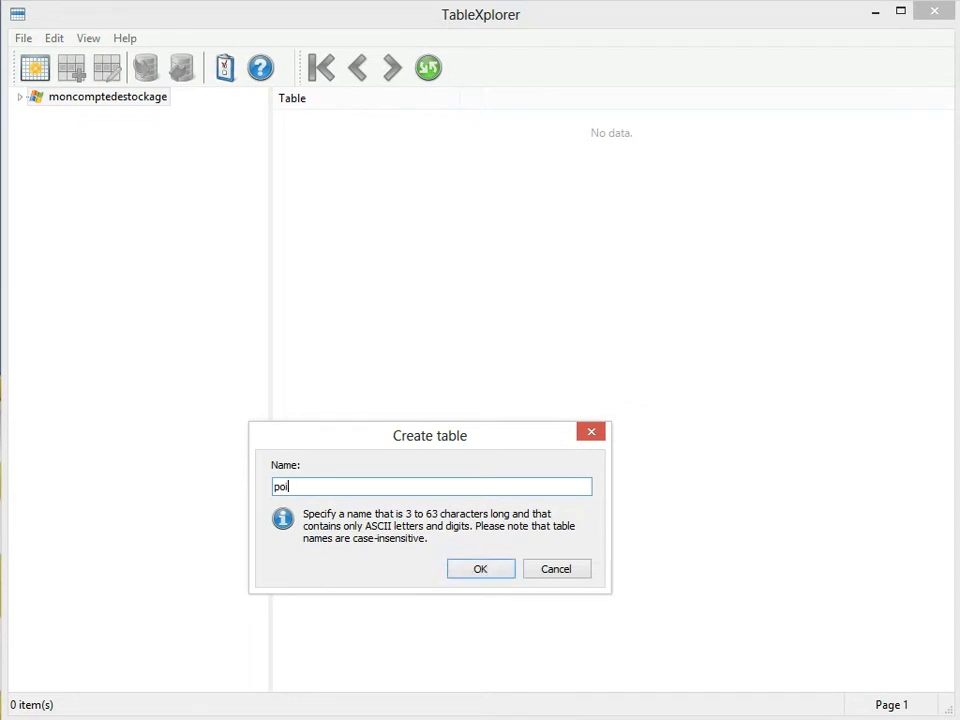
{"action": "key", "text": "Return"}
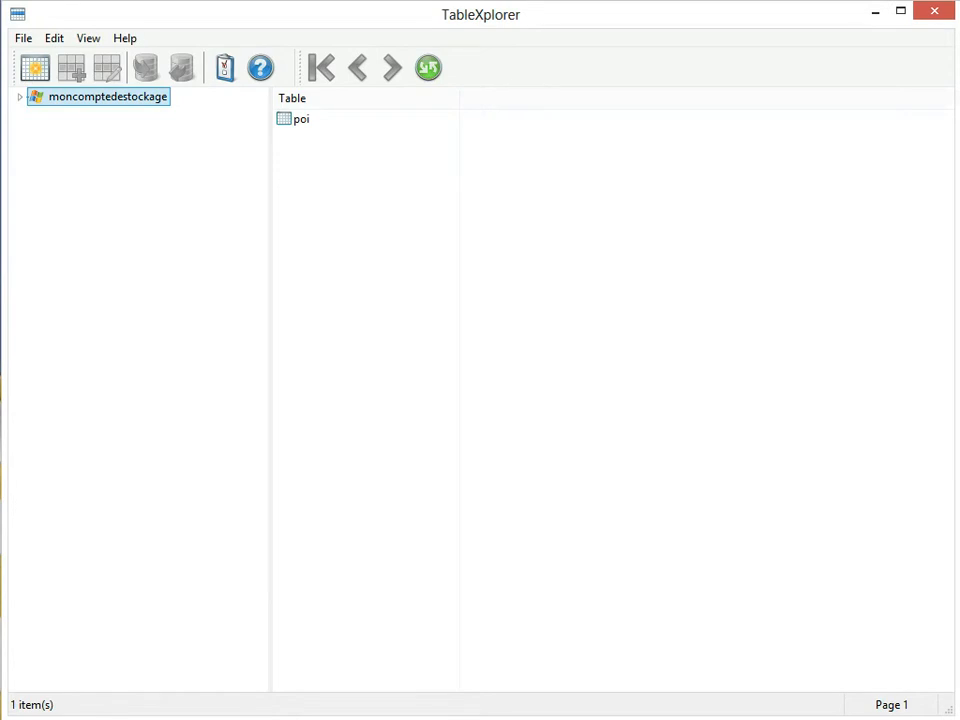
{"action": "double_click", "coordinate": [302, 119]}
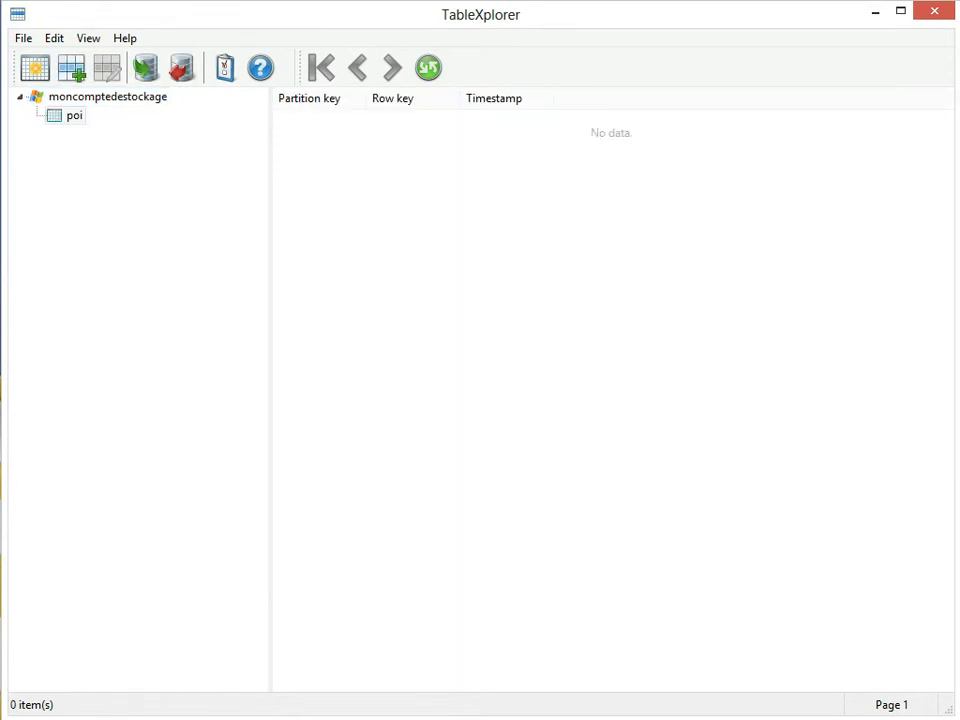
Step: Start a new entity in the poi table with partition key restaurant and row key restau1
{"action": "left_click", "coordinate": [71, 67]}
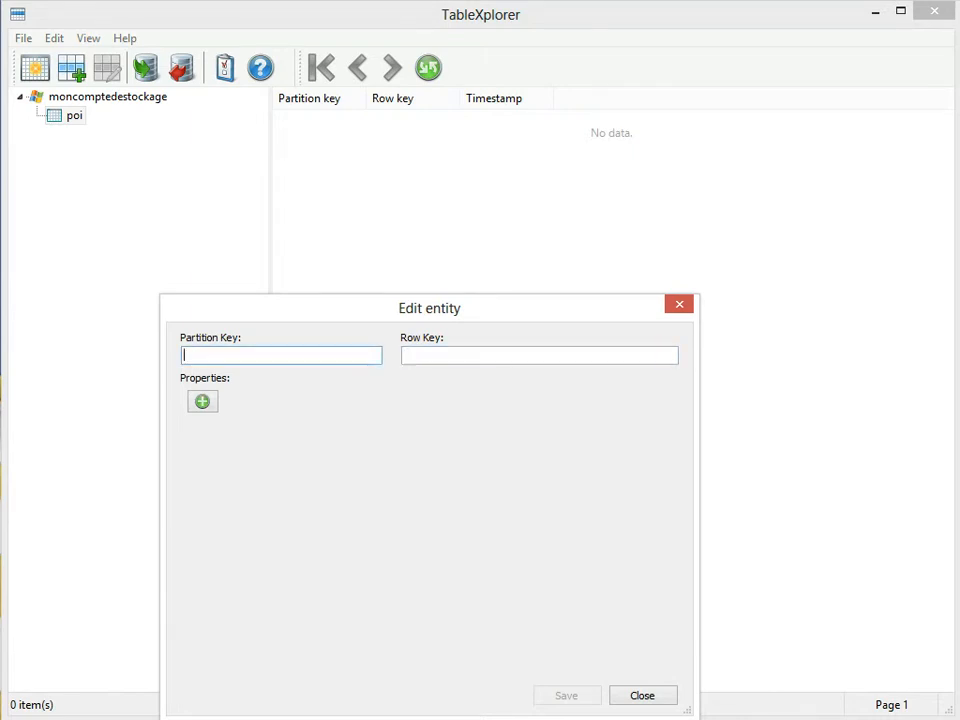
{"action": "type", "text": "restaurant"}
{"action": "key", "text": "Tab"}
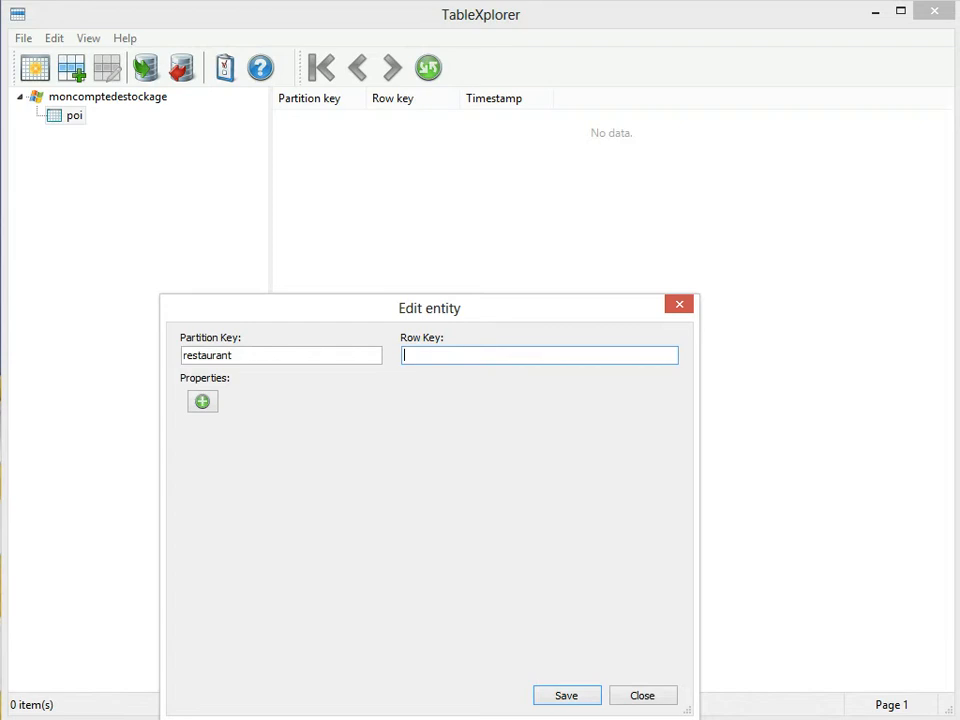
{"action": "type", "text": "restau1"}
Step: Add a String property named menu with the value "pommes de terres, ..." to the restau1 entity
{"action": "left_click", "coordinate": [202, 401]}
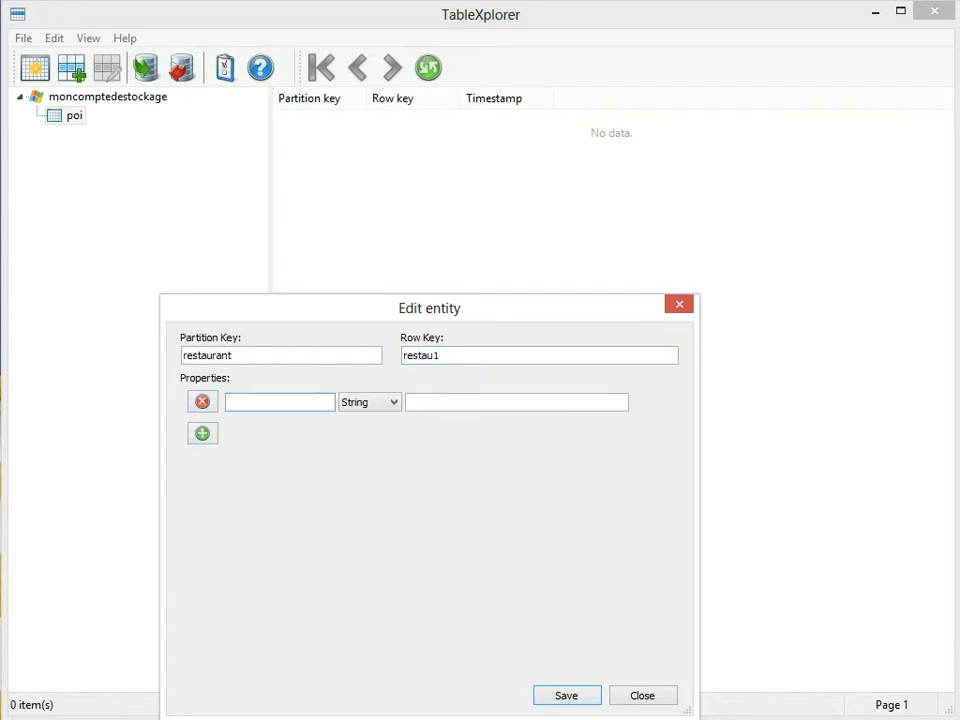
{"action": "type", "text": "menu"}
{"action": "key", "text": "Tab"}
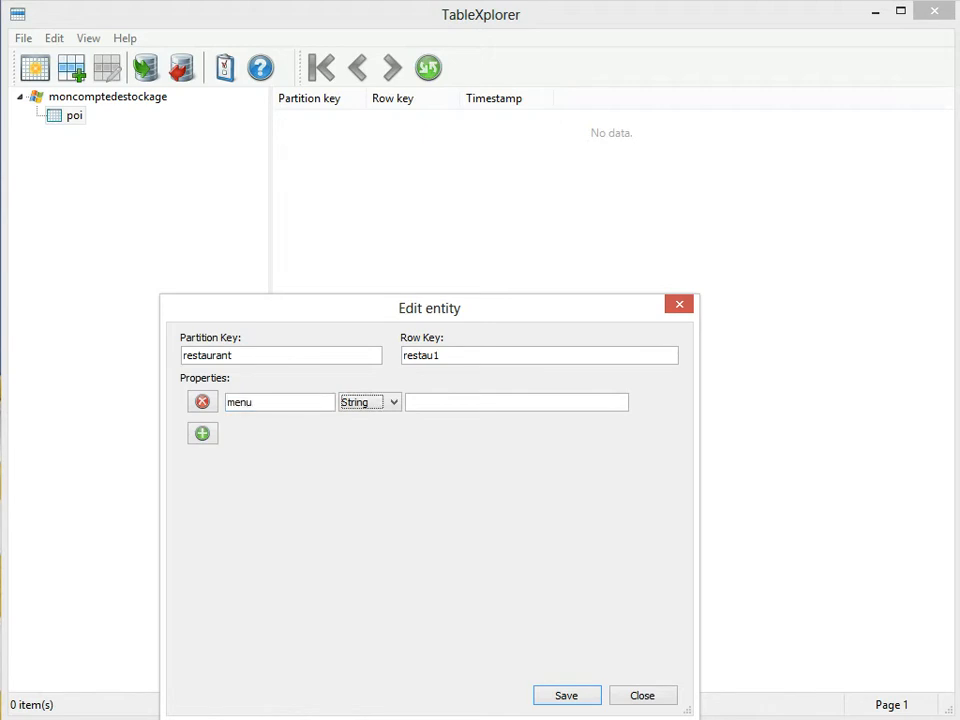
{"action": "key", "text": "Tab"}
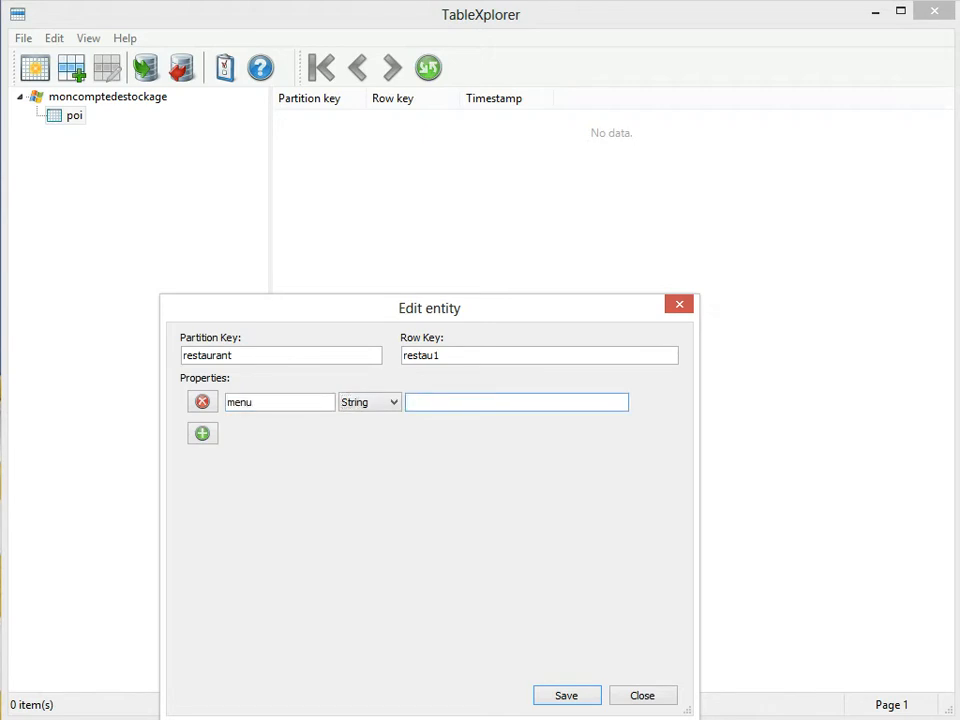
{"action": "type", "text": "pommes de terres, ..."}
Step: Add a String property named horaires with the value "L-S 8h-22h" to the restau1 entity and save it
{"action": "left_click", "coordinate": [202, 433]}
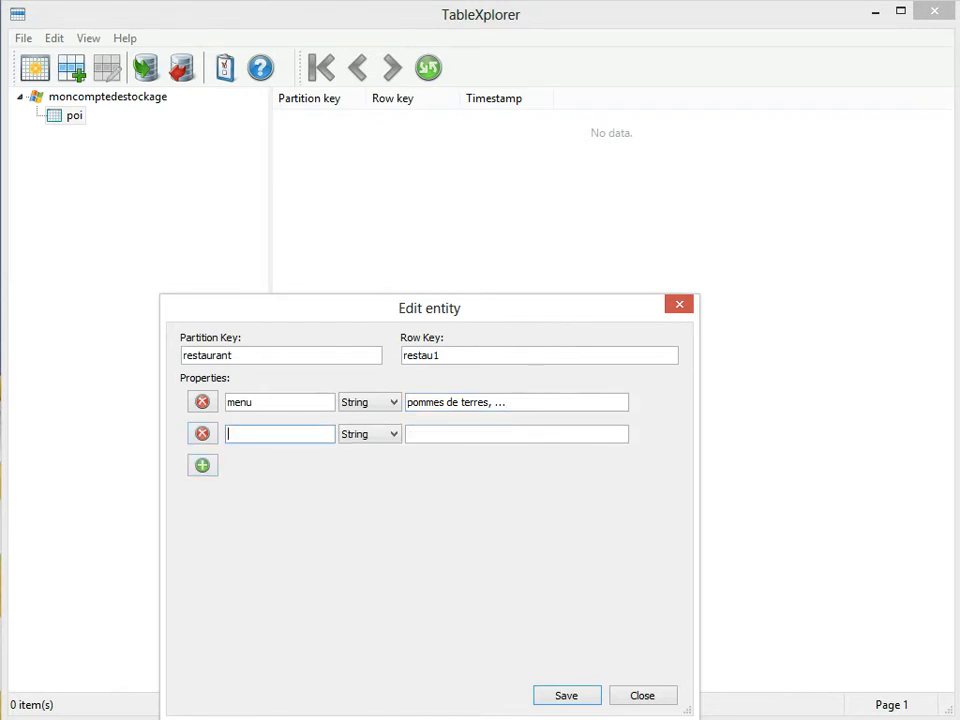
{"action": "type", "text": "horaires"}
{"action": "left_click", "coordinate": [516, 434]}
{"action": "type", "text": "L-"}
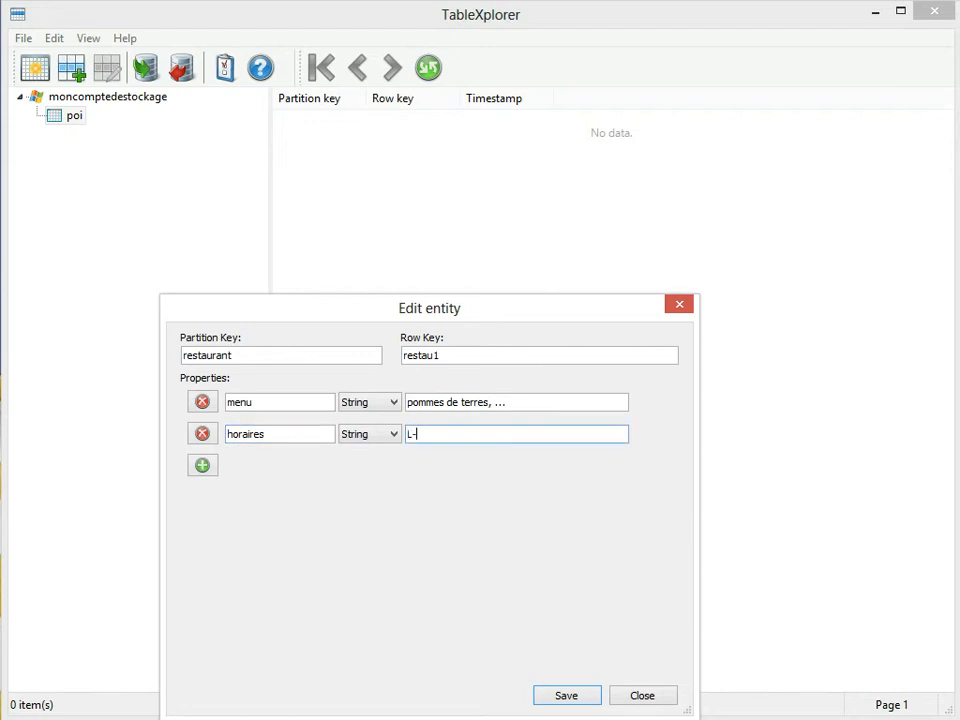
{"action": "type", "text": "S 8h-21"}
{"action": "type", "text": "h"}
{"action": "key", "text": "BackSpace"}
{"action": "key", "text": "BackSpace"}
{"action": "type", "text": "2h"}
{"action": "key", "text": "Return"}
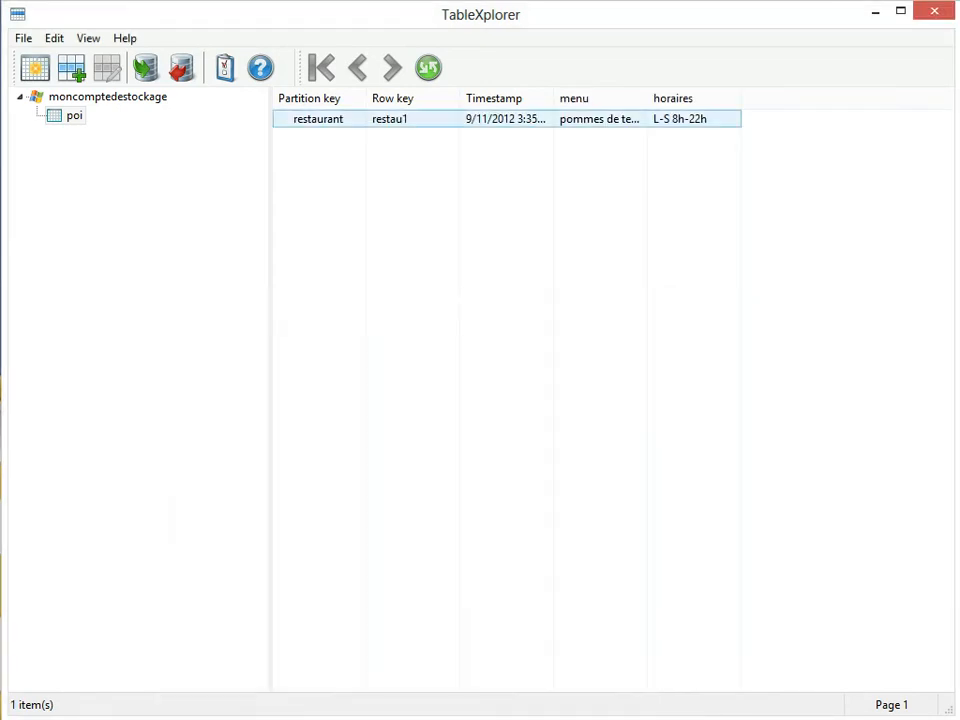
Step: Start a second entity in the poi table with partition key site and row key Tour Eiffel
{"action": "left_click", "coordinate": [71, 67]}
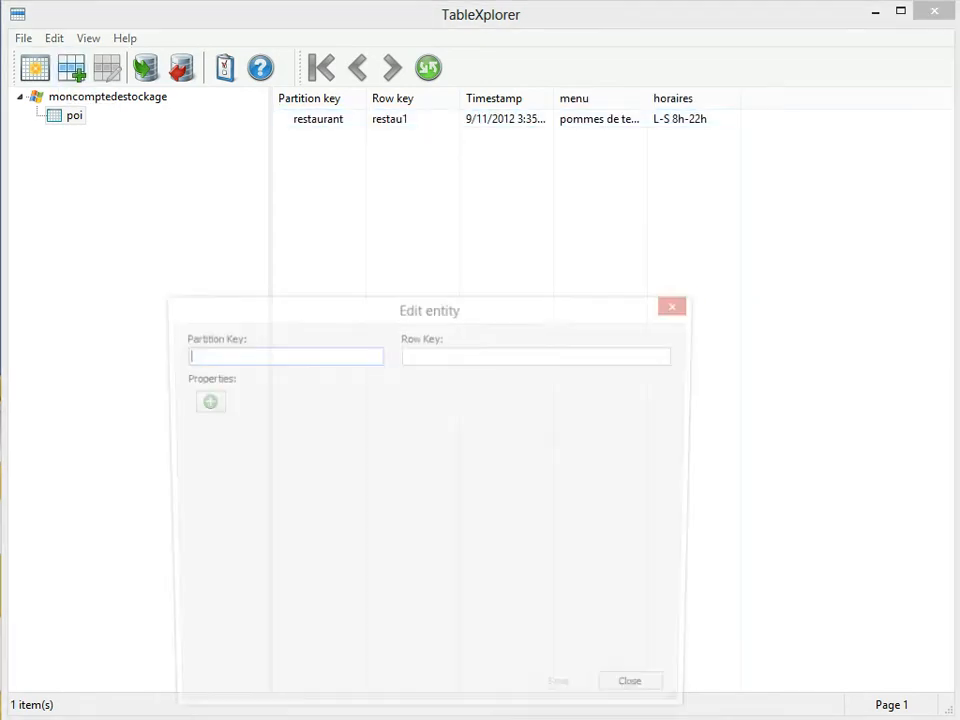
{"action": "type", "text": "site"}
{"action": "key", "text": "Tab"}
{"action": "type", "text": "T"}
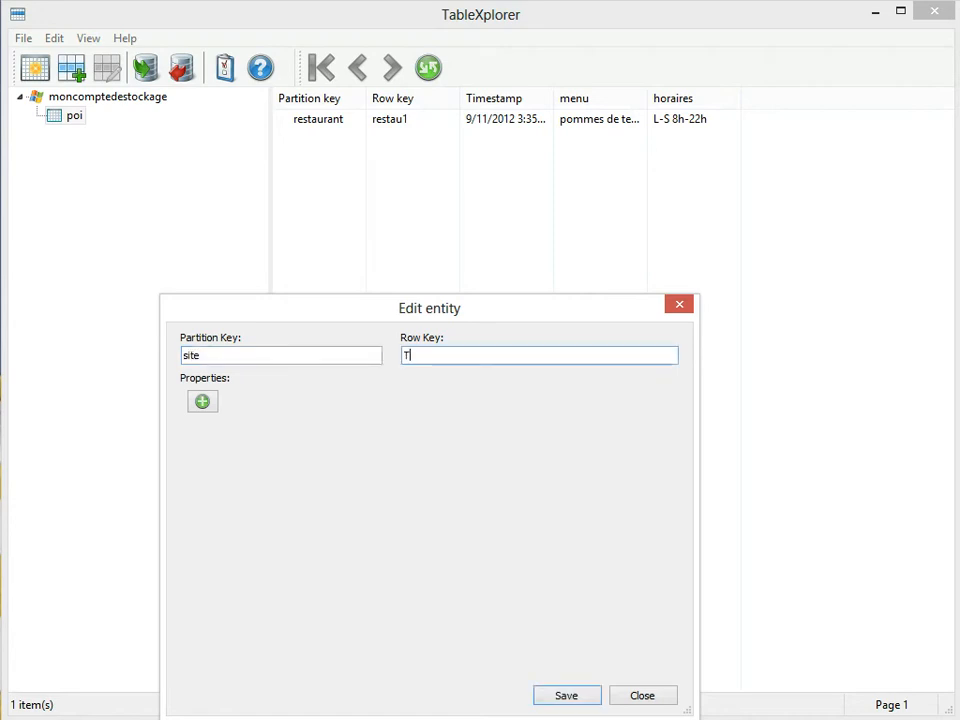
{"action": "type", "text": "our Eiffel"}
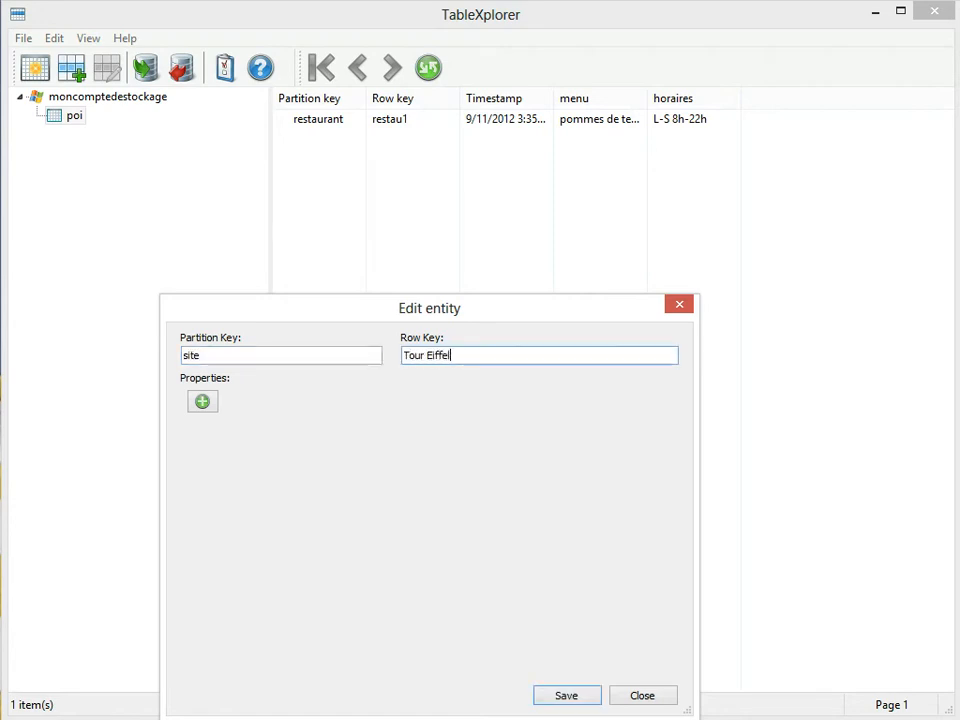
Step: Add a String property named horaires with the value "L-D 10h-23h59" to the Tour Eiffel entity
{"action": "left_click", "coordinate": [202, 401]}
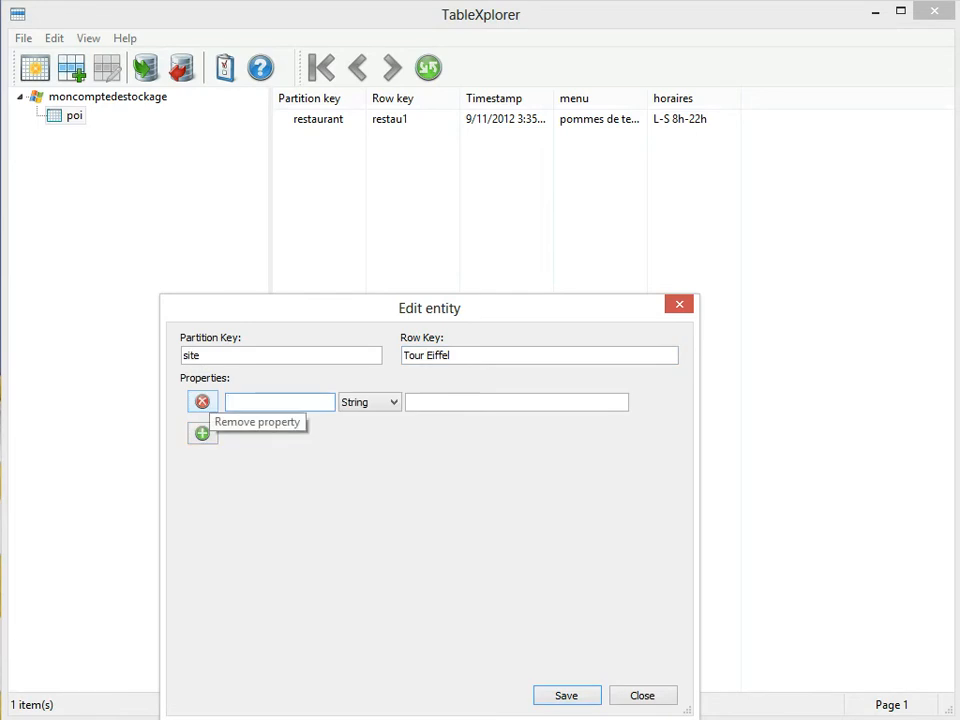
{"action": "type", "text": "h"}
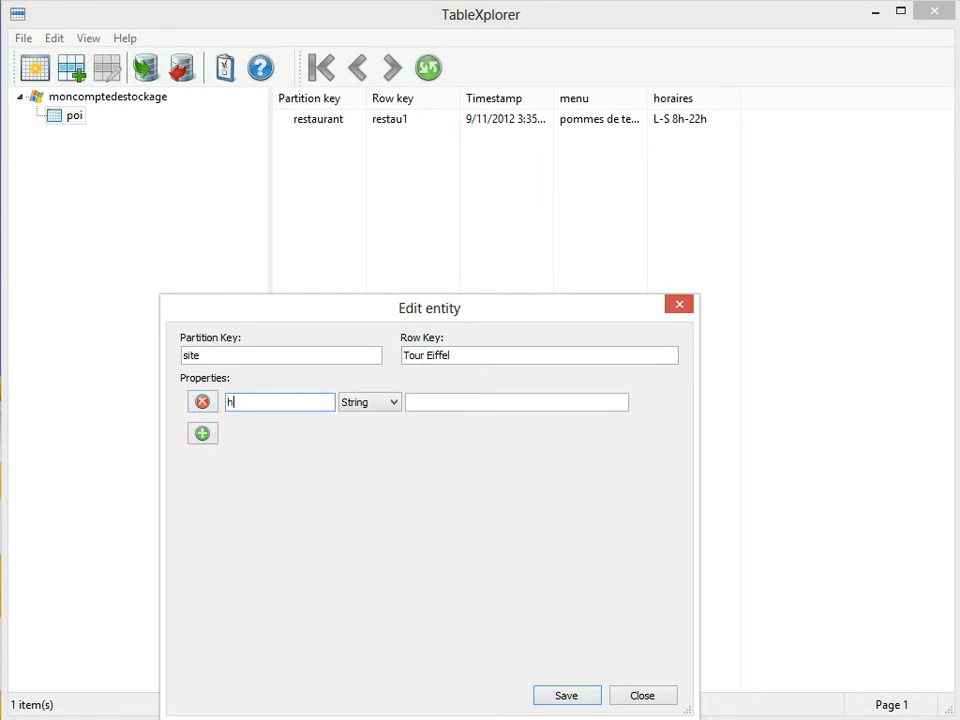
{"action": "type", "text": "oraires"}
{"action": "key", "text": "Tab"}
{"action": "key", "text": "Tab"}
{"action": "type", "text": "L-D "}
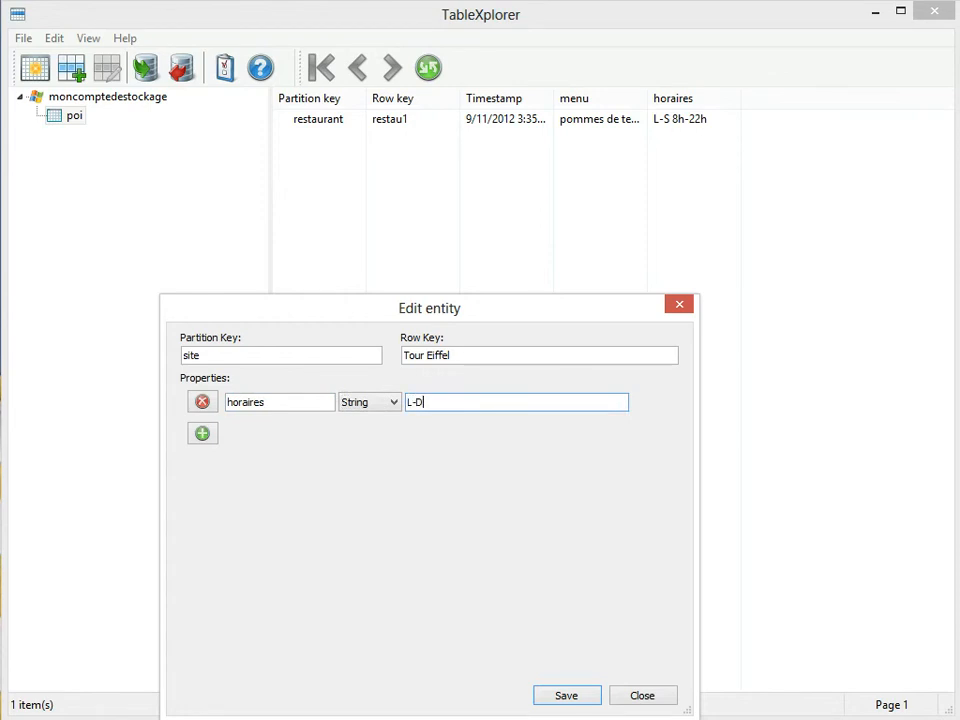
{"action": "type", "text": "10h-23h59"}
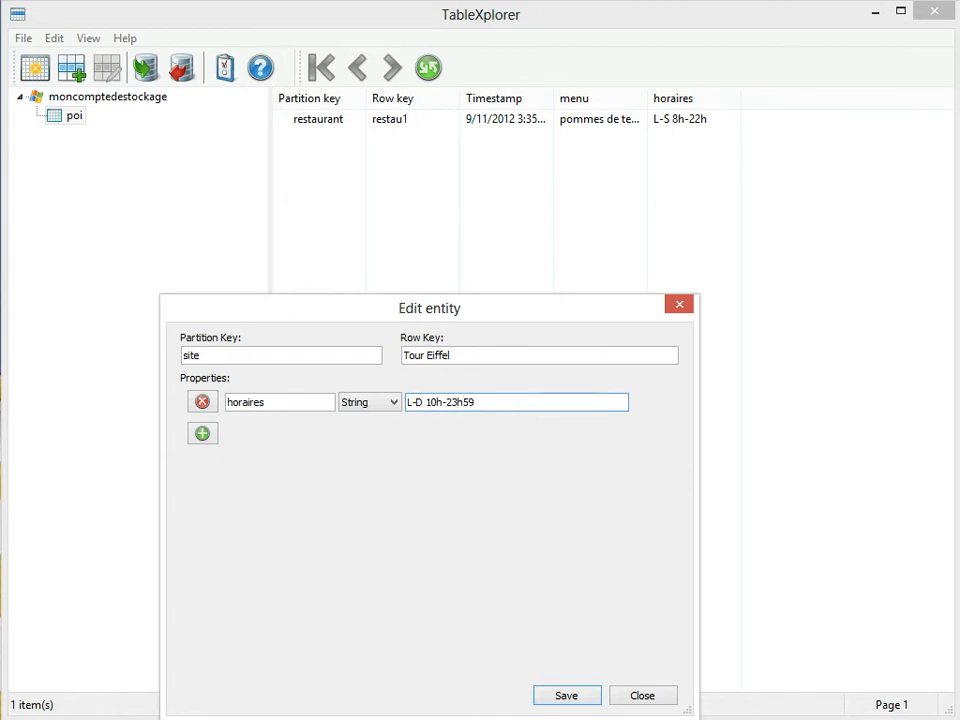
Step: Add a String property named matériauConstruction with the value "métal" to the Tour Eiffel entity and save it
{"action": "key", "text": "Tab"}
{"action": "key", "text": "space"}
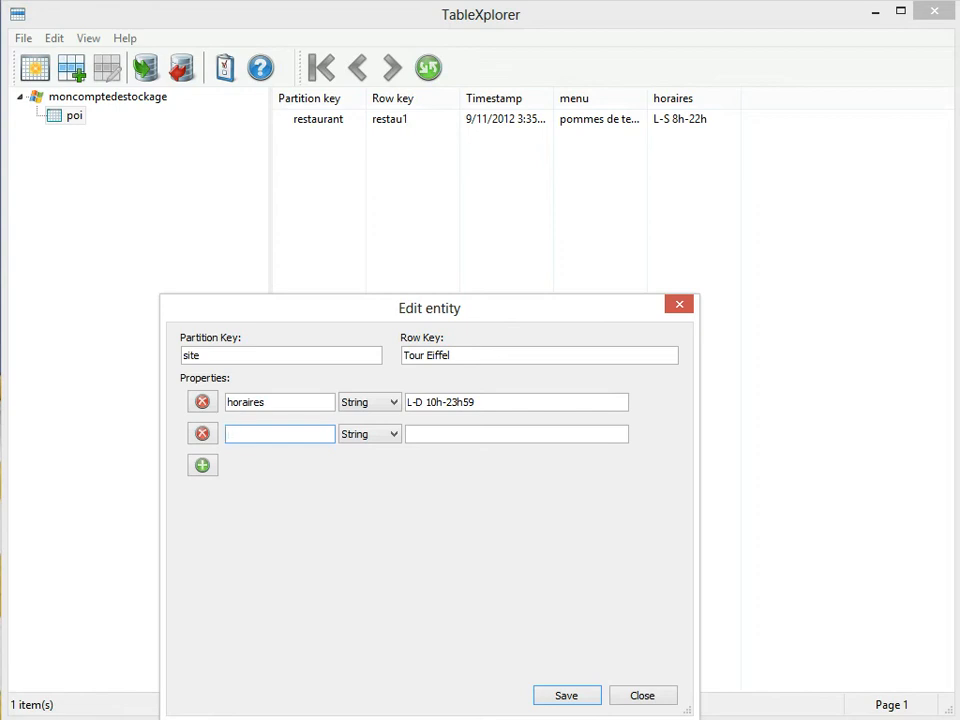
{"action": "type", "text": "mat"}
{"action": "type", "text": "ér"}
{"action": "type", "text": "iau de co"}
{"action": "key", "text": "BackSpace"}
{"action": "key", "text": "BackSpace"}
{"action": "key", "text": "BackSpace"}
{"action": "key", "text": "BackSpace"}
{"action": "key", "text": "BackSpace"}
{"action": "key", "text": "BackSpace"}
{"action": "key", "text": "BackSpace"}
{"action": "key", "text": "BackSpace"}
{"action": "key", "text": "BackSpace"}
{"action": "type", "text": "iauConstruction"}
{"action": "key", "text": "Tab"}
{"action": "key", "text": "Tab"}
{"action": "type", "text": "métal"}
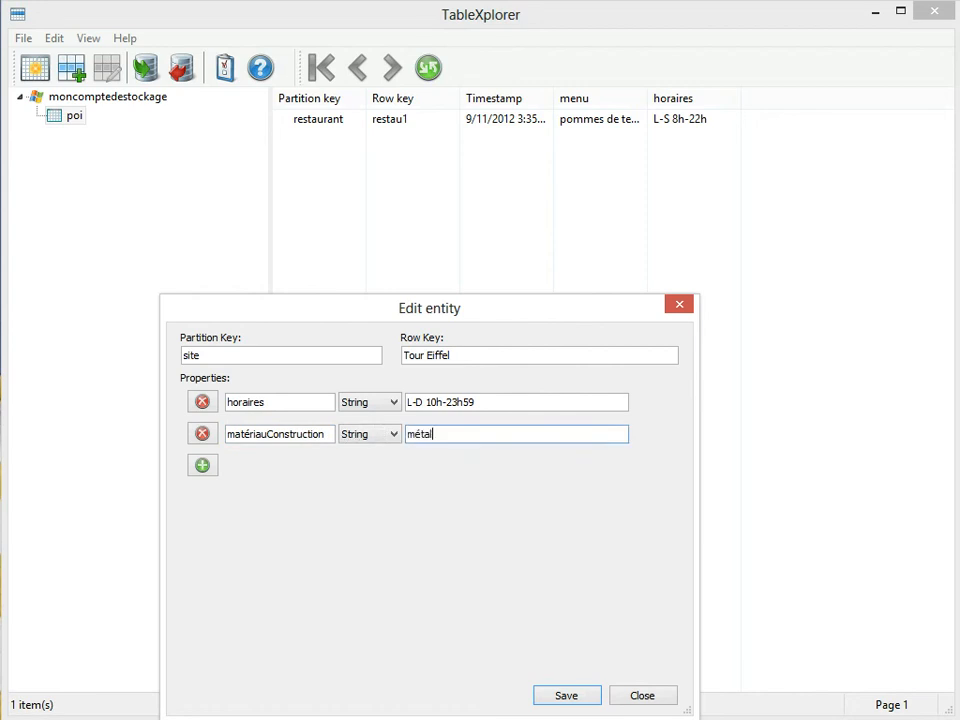
{"action": "key", "text": "Return"}
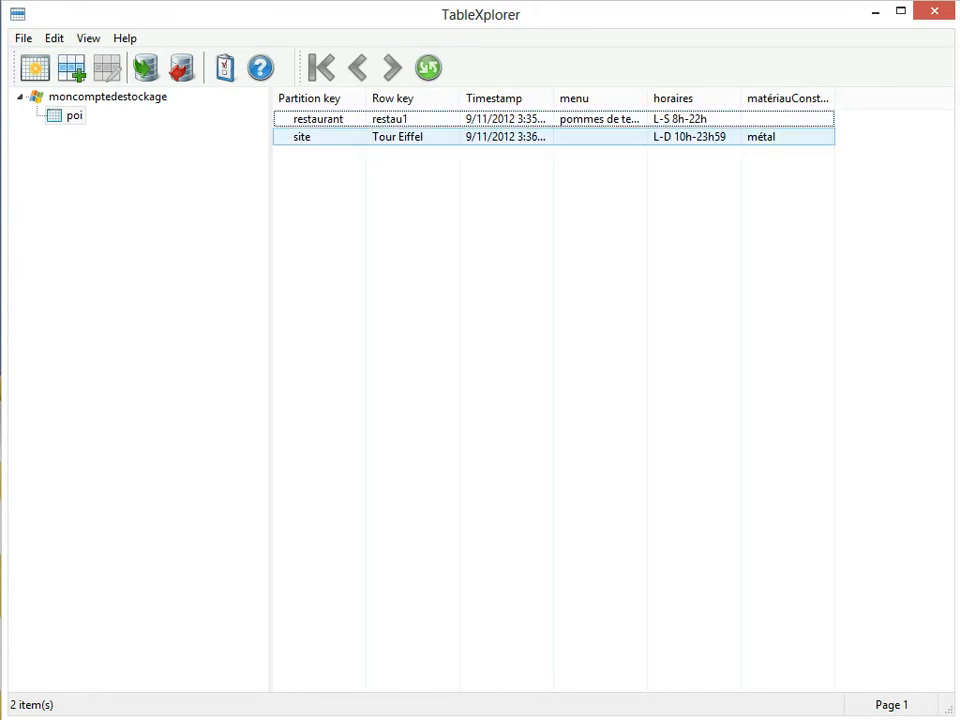
Step: Add an entity to the poi table with partition key table1 and no row key or properties
{"action": "left_click", "coordinate": [72, 116]}
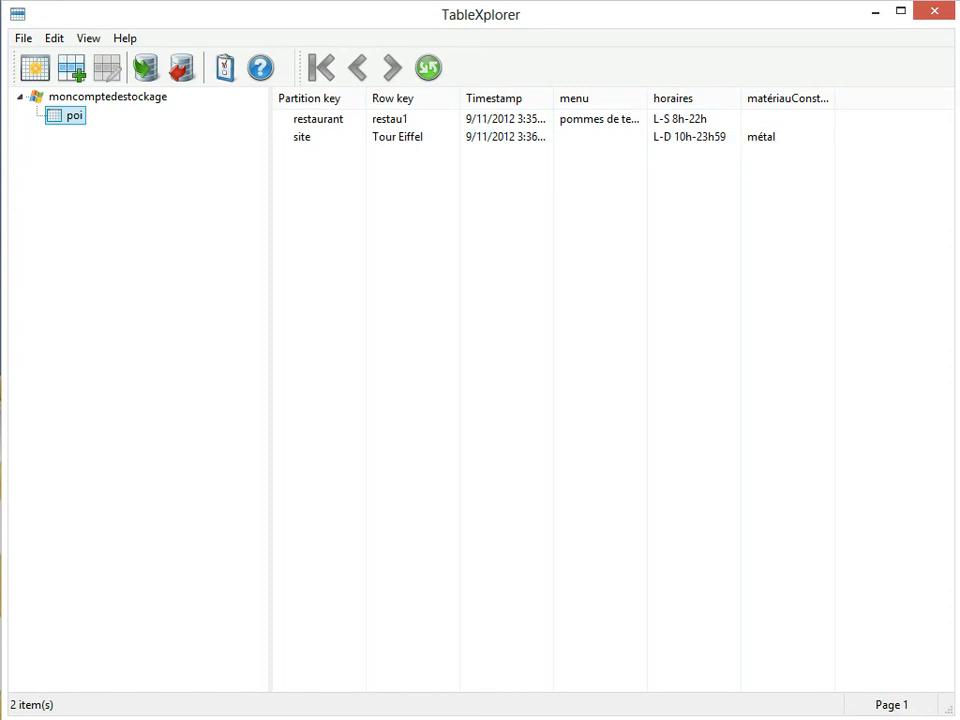
{"action": "left_click", "coordinate": [71, 67]}
{"action": "type", "text": "table1"}
{"action": "key", "text": "Return"}
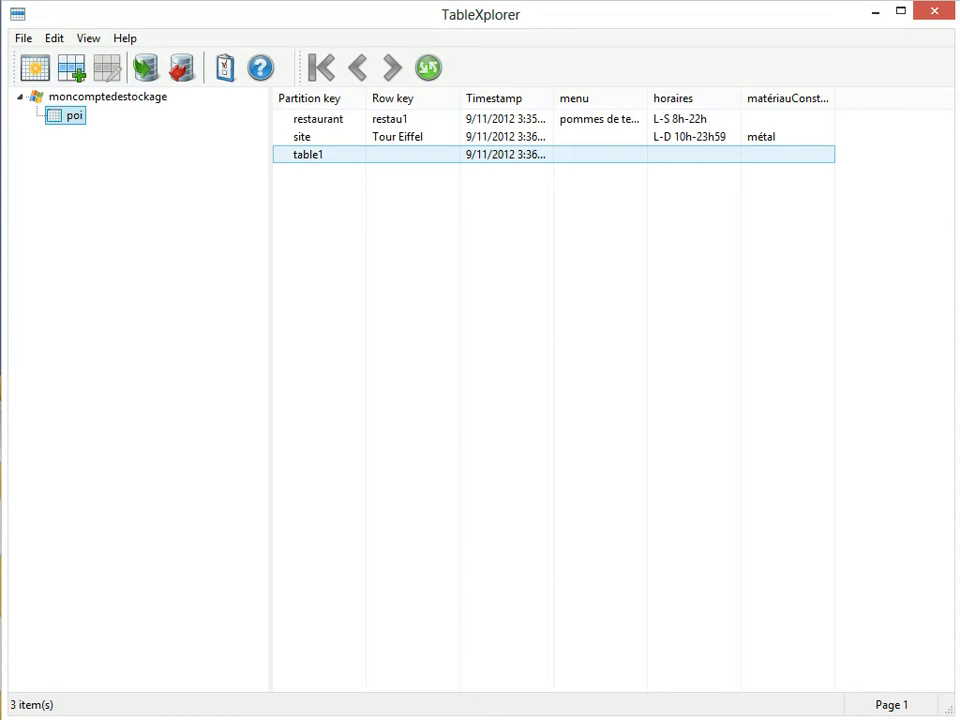
Step: Delete the table1 entity from the poi table
{"action": "left_click", "coordinate": [310, 155]}
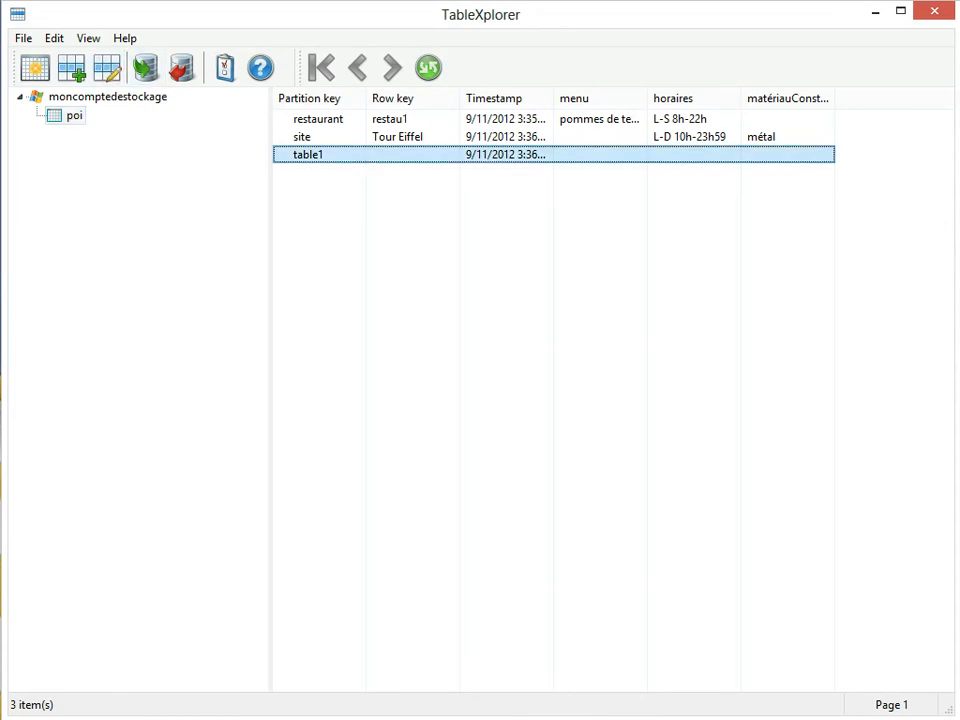
{"action": "right_click", "coordinate": [286, 155]}
{"action": "left_click", "coordinate": [332, 184]}
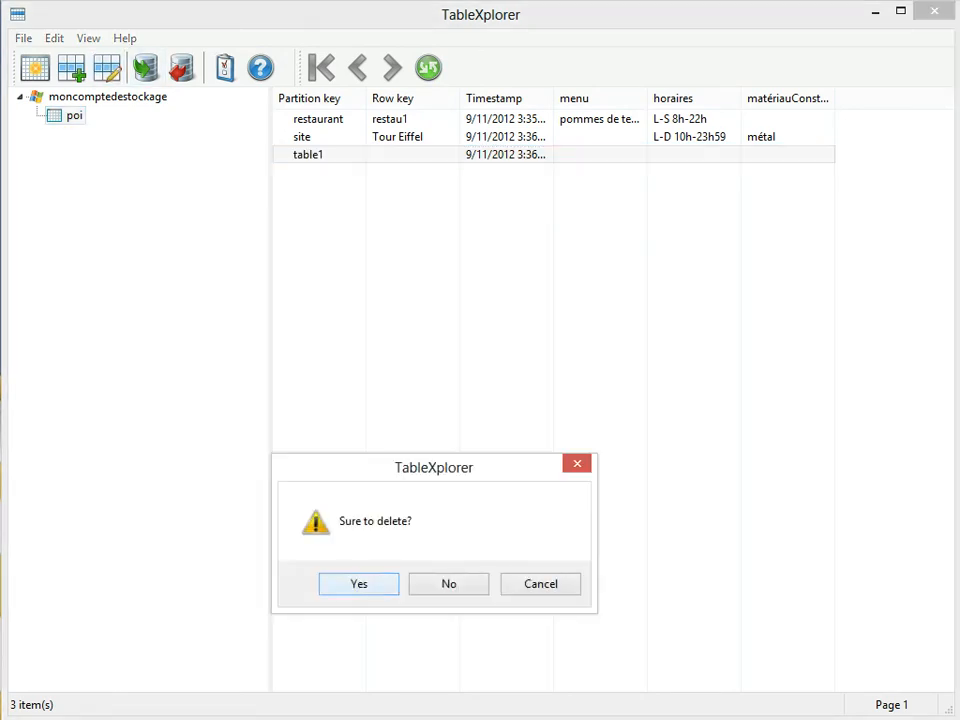
{"action": "key", "text": "Return"}
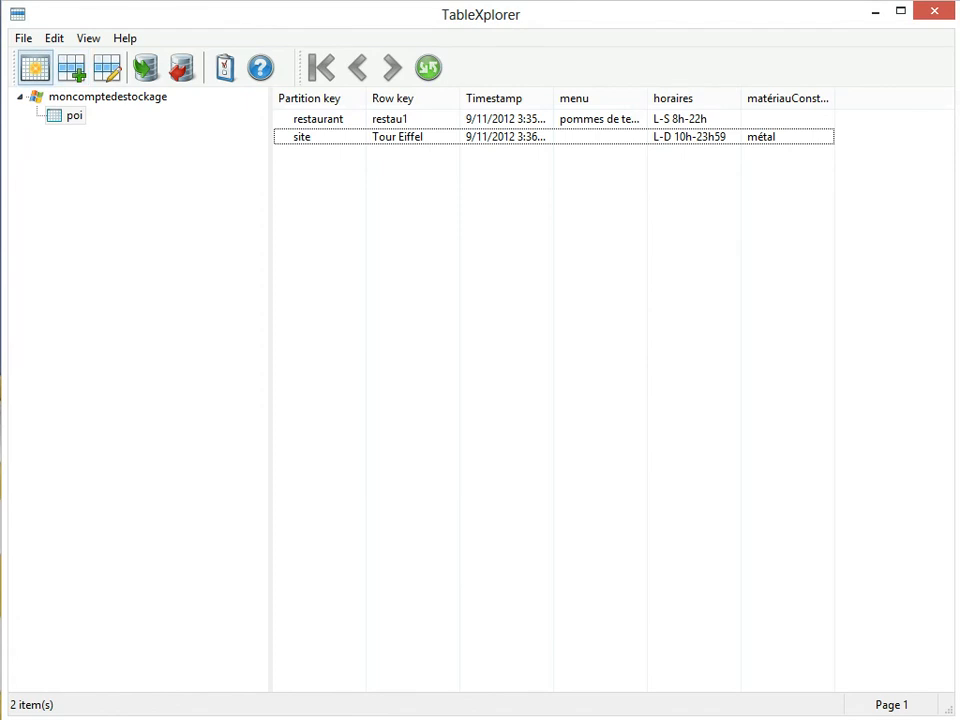
Step: Create a table named table2 in the storage account and switch between it and poi to compare their contents
{"action": "key", "text": "ctrl+n"}
{"action": "type", "text": "table2"}
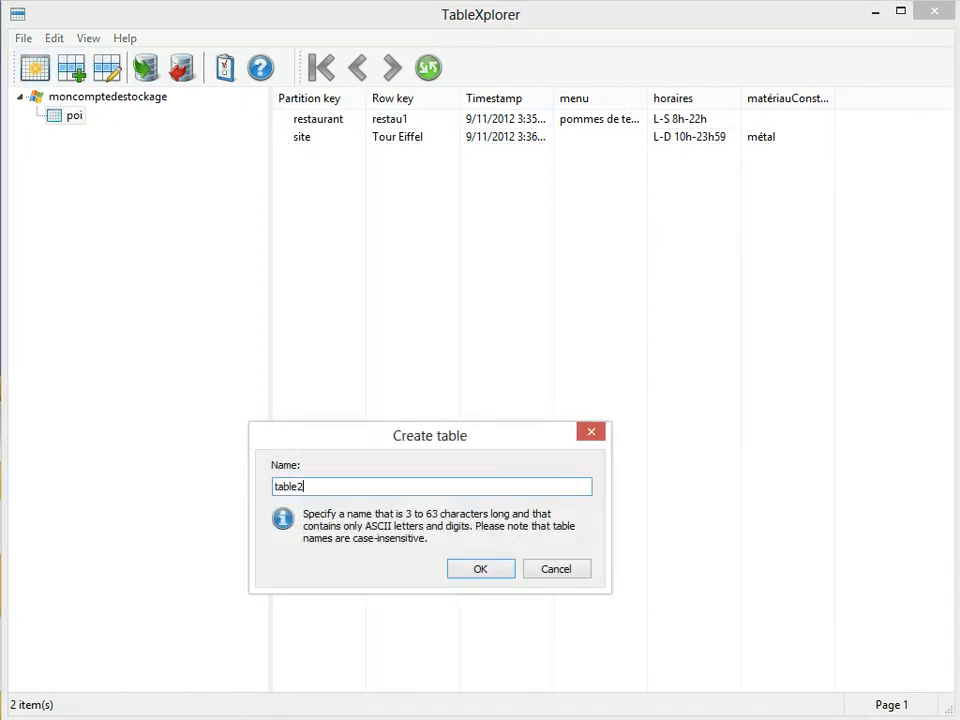
{"action": "key", "text": "Return"}
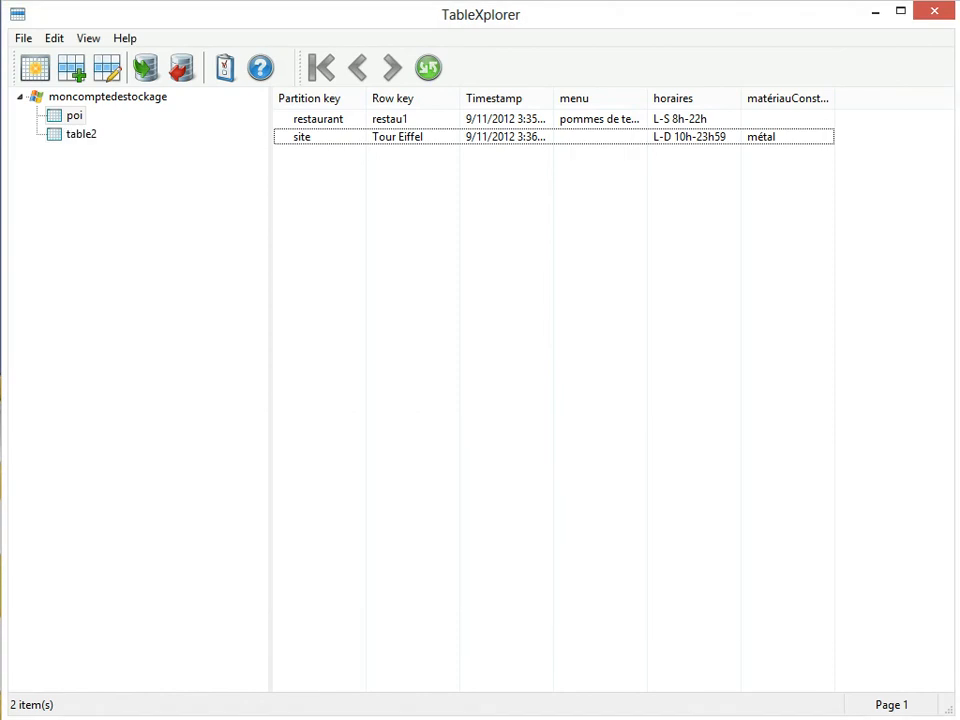
{"action": "left_click", "coordinate": [81, 134]}
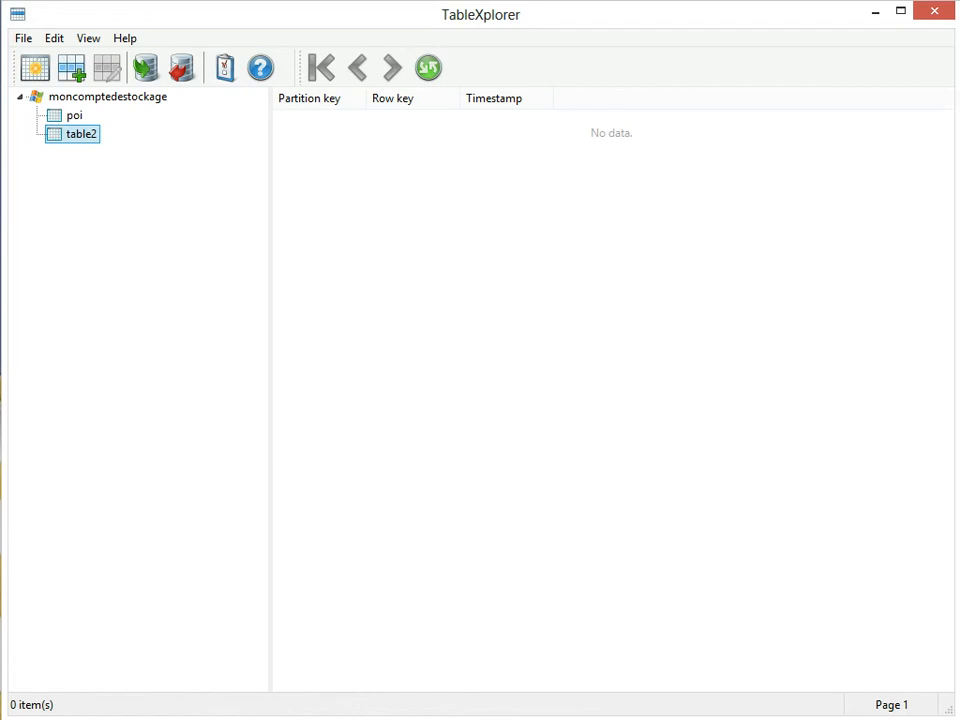
{"action": "left_click", "coordinate": [74, 115]}
{"action": "left_click", "coordinate": [81, 134]}
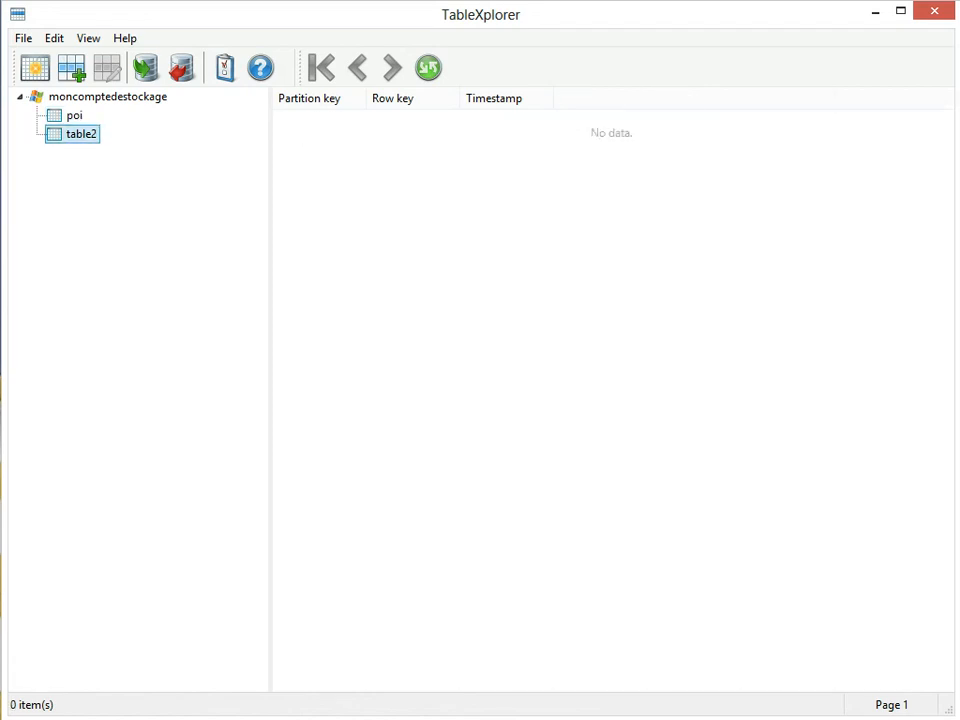